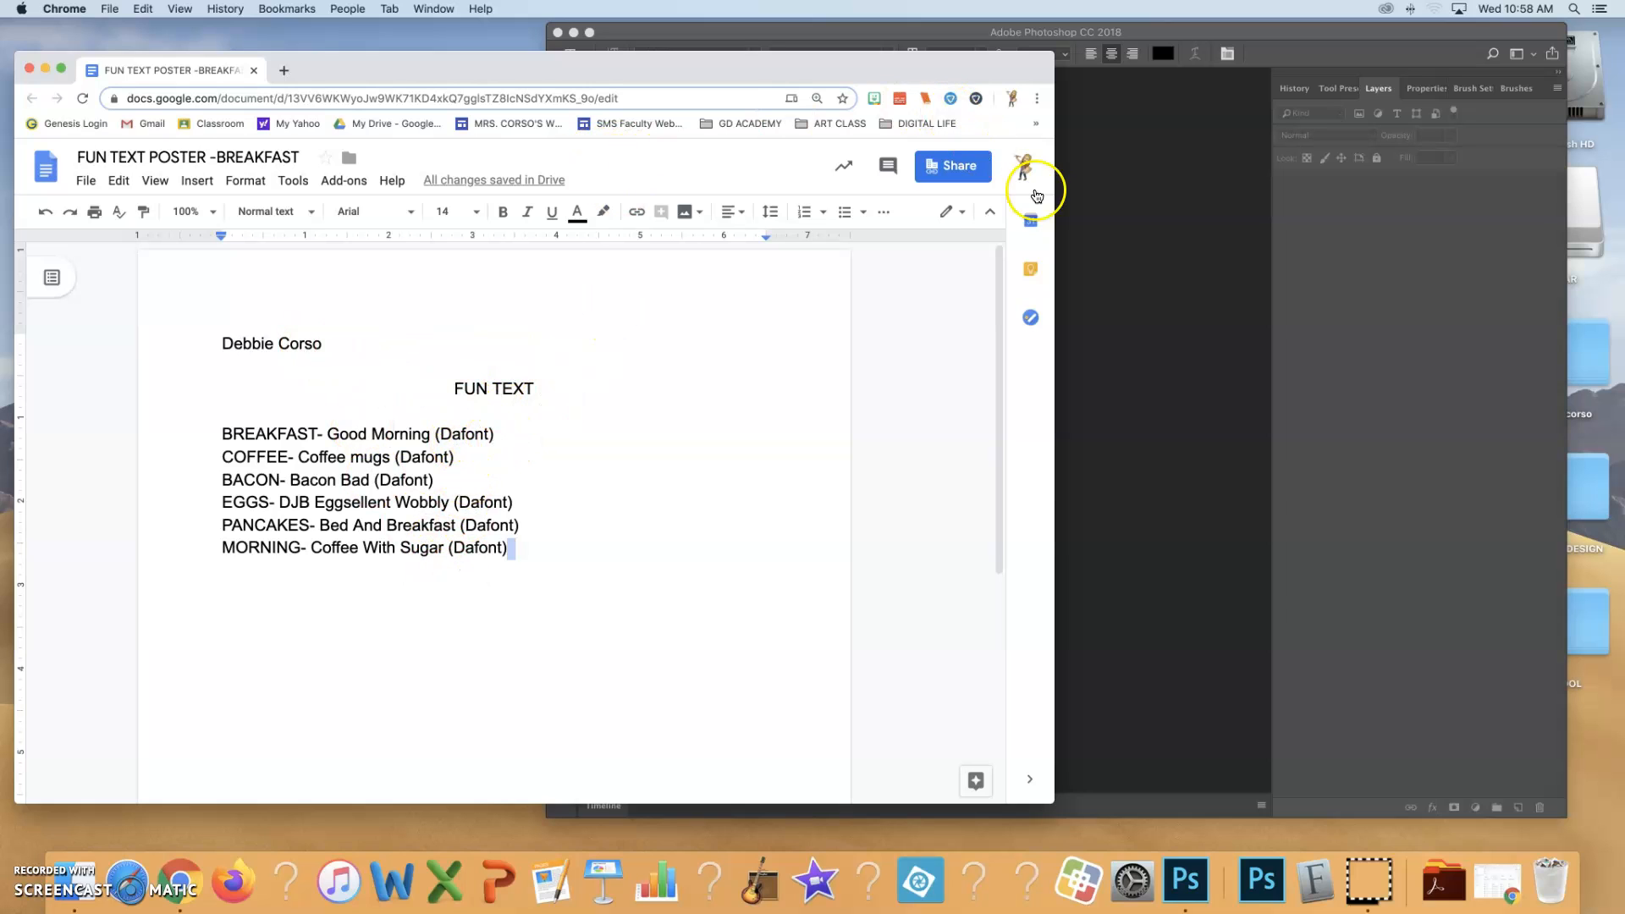
Narrow the Google Docs window with the FUN TEXT font list and arrange it beside the Photoshop window
left_click_drag(1054, 207, 679, 215)
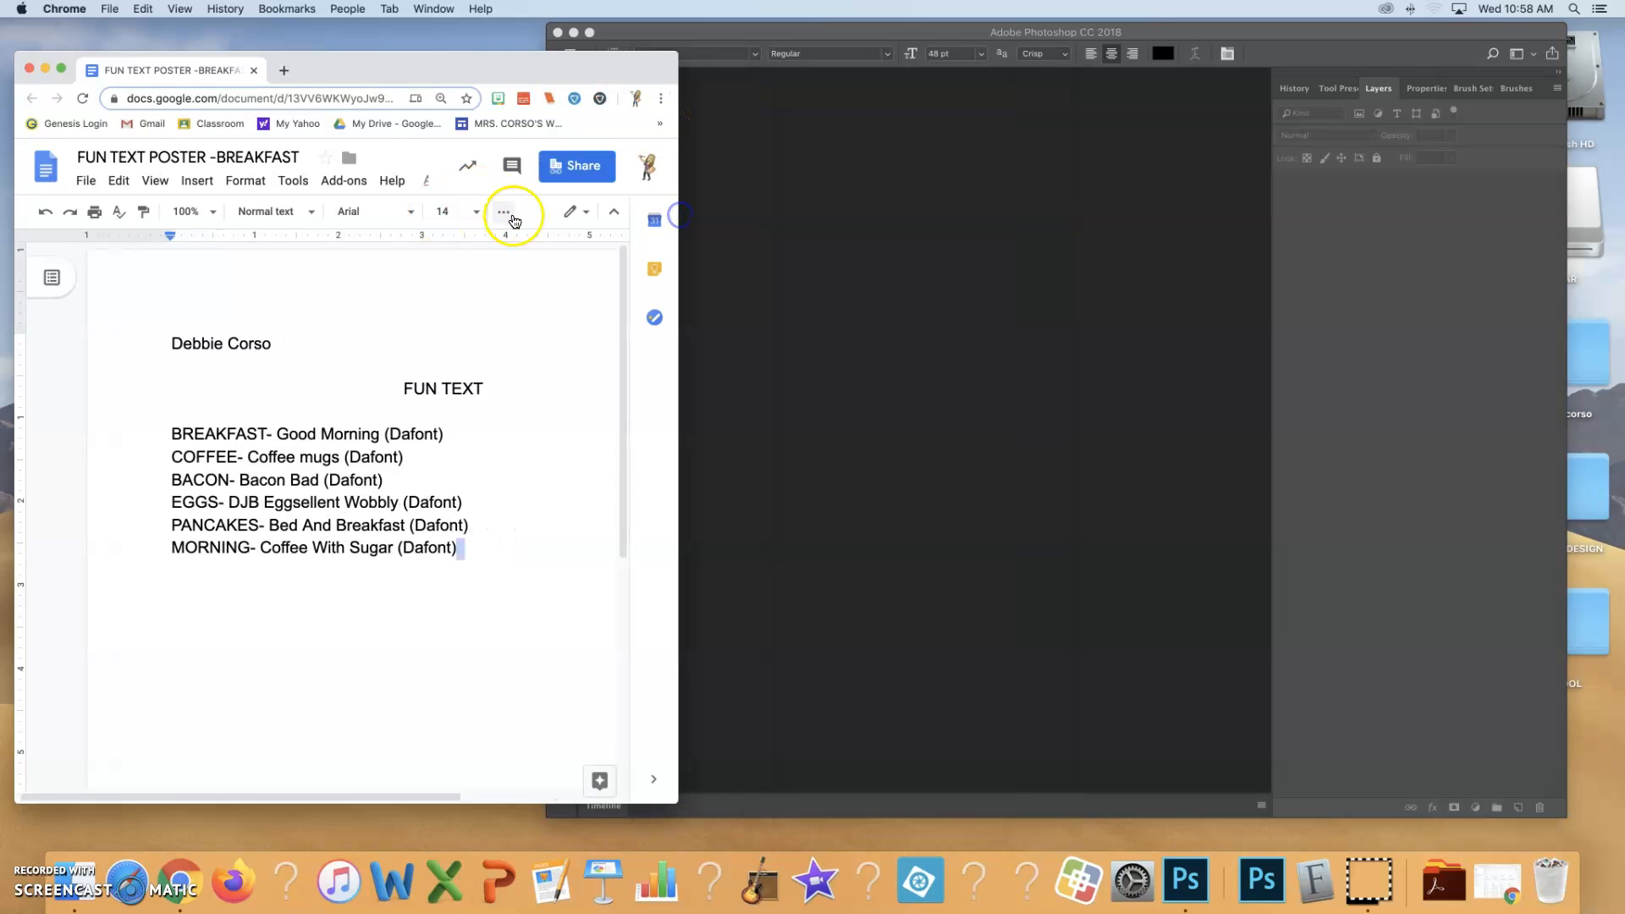
left_click_drag(434, 71, 361, 39)
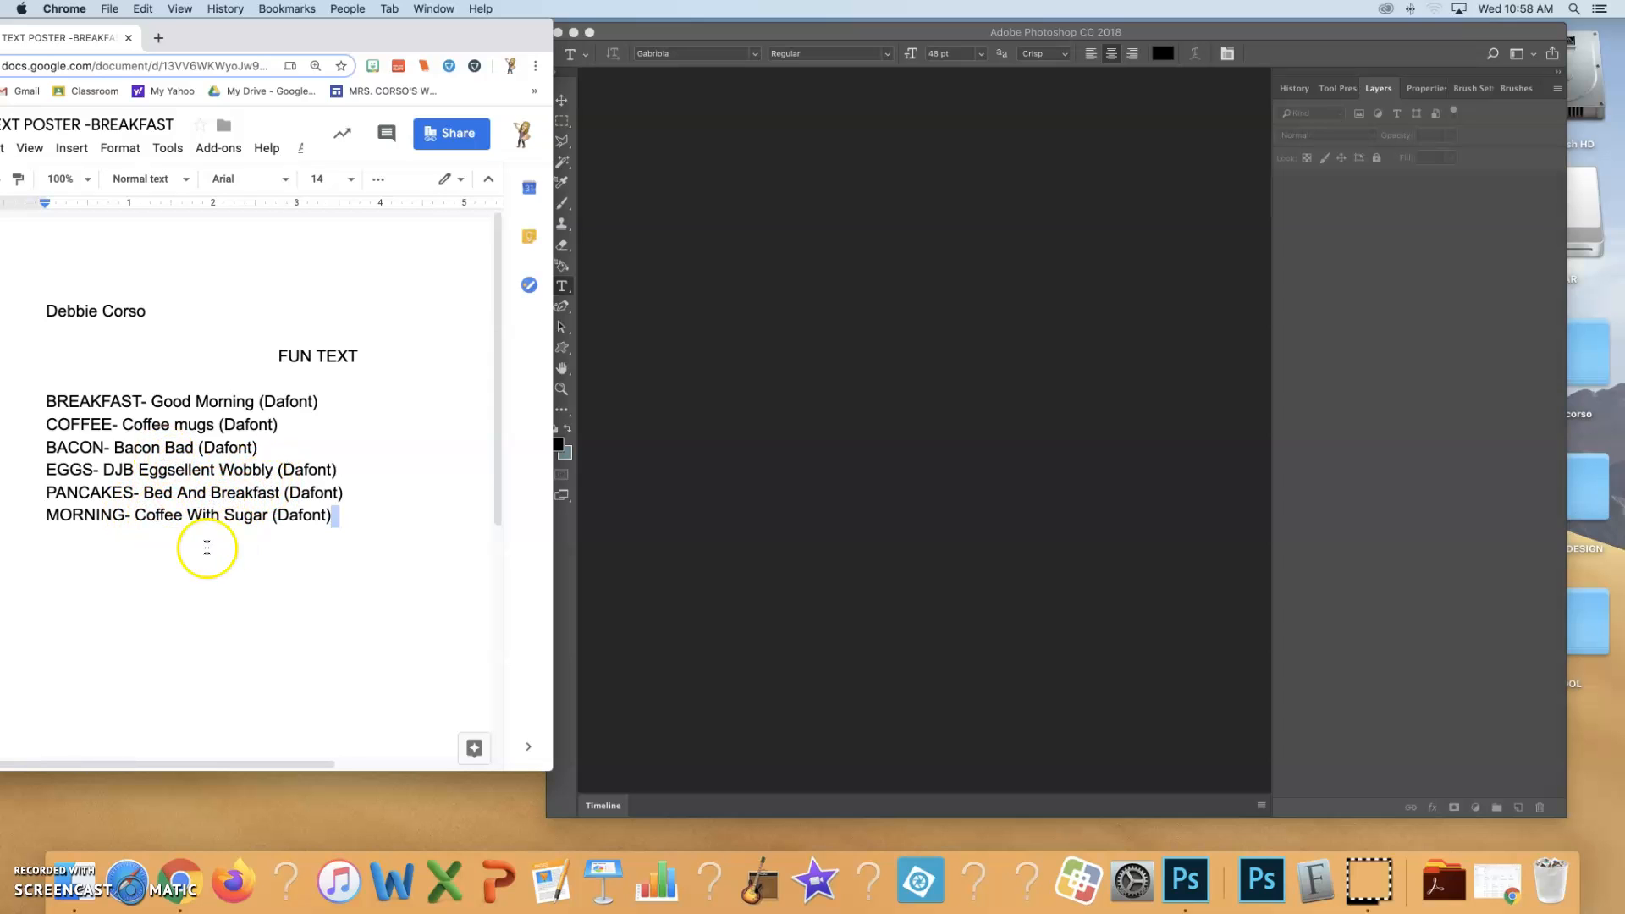
scroll(169, 474, "down", 5)
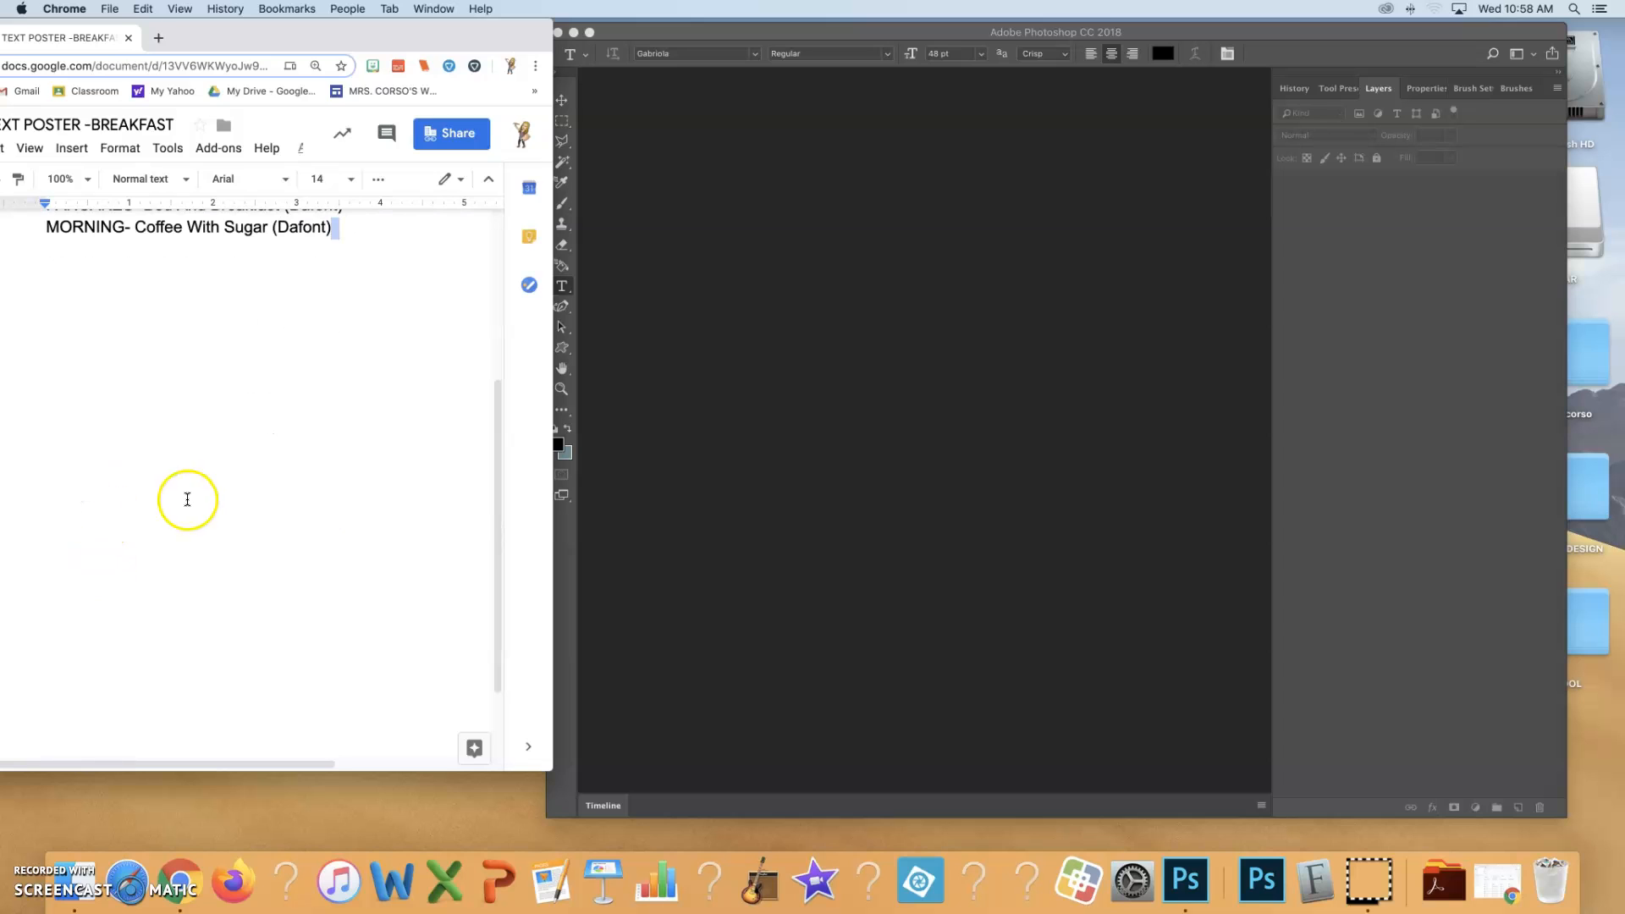
left_click_drag(501, 493, 500, 359)
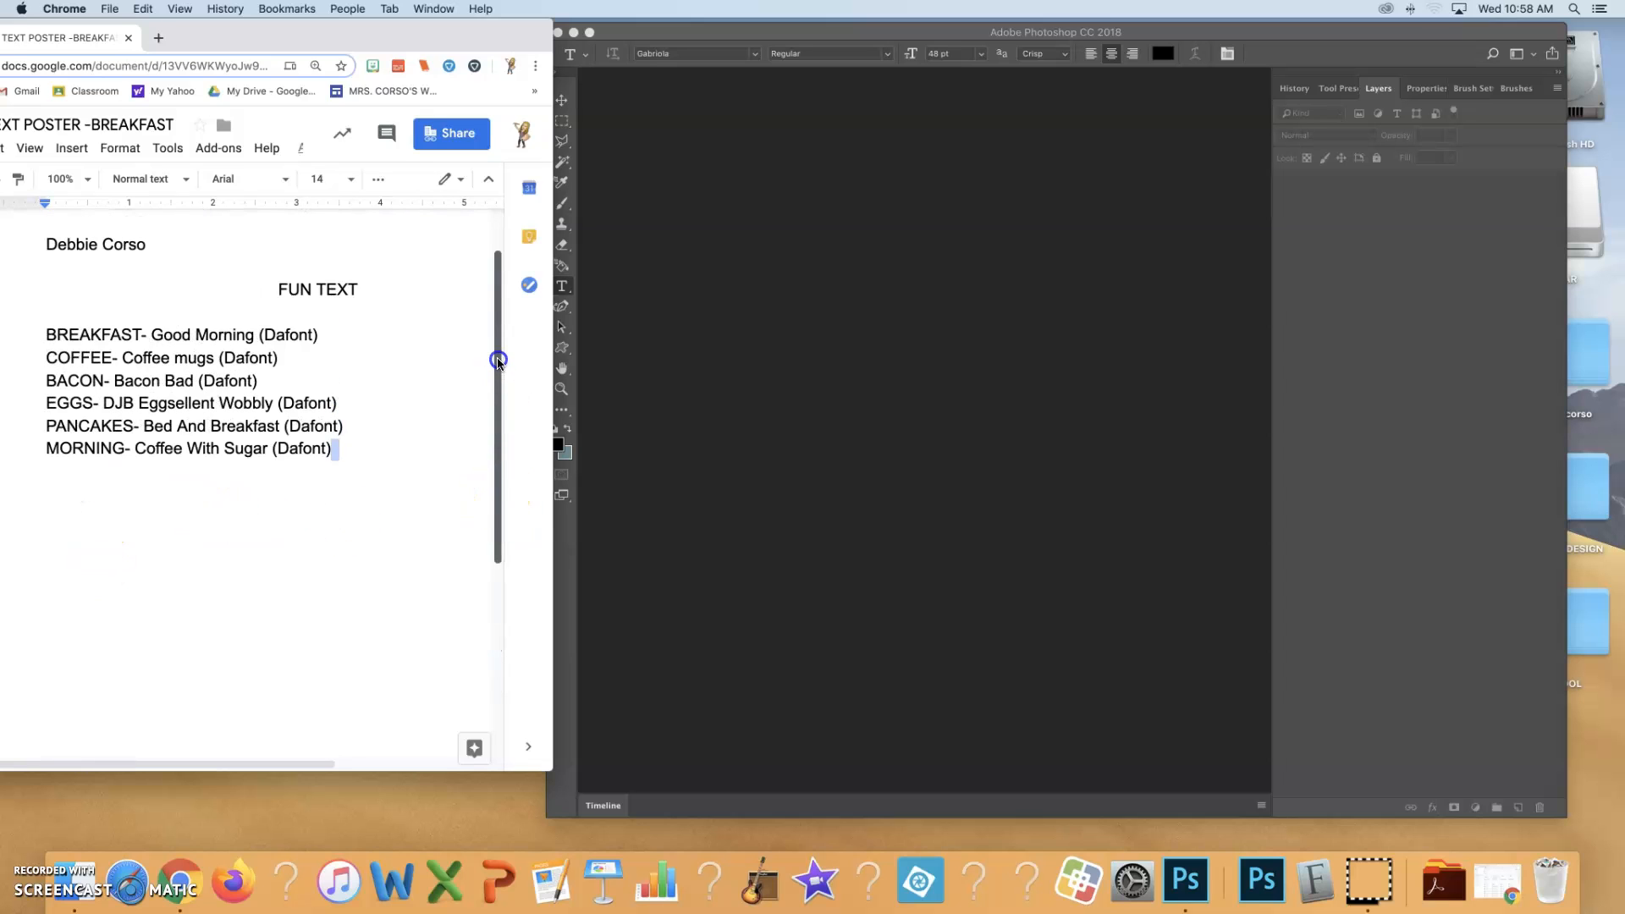
left_click_drag(496, 439, 500, 388)
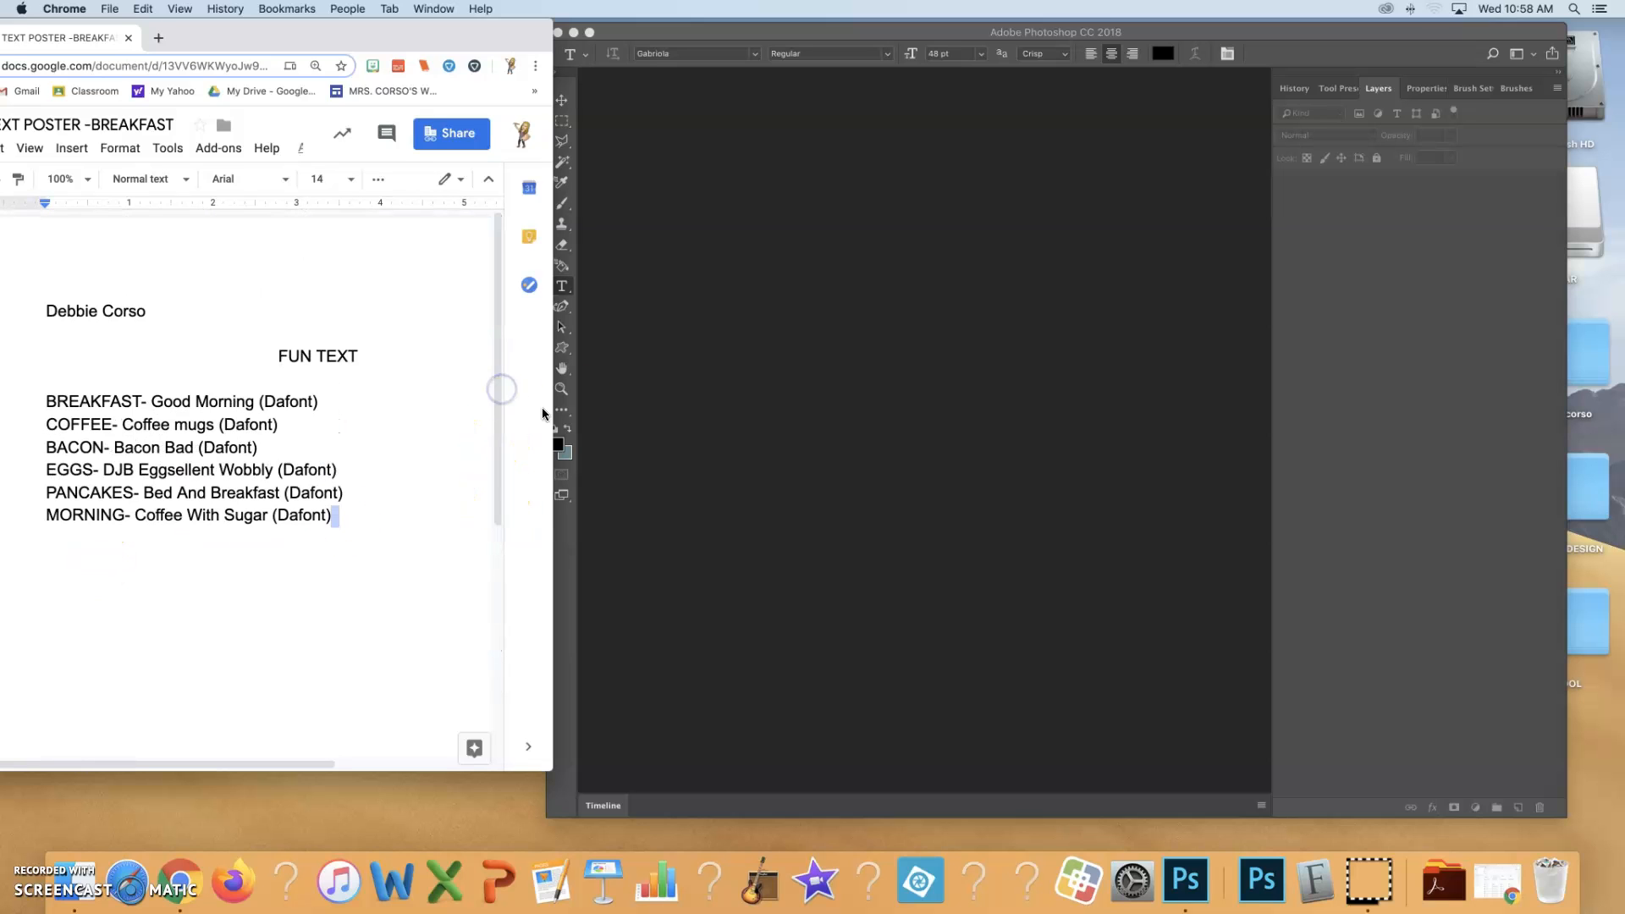
left_click(826, 27)
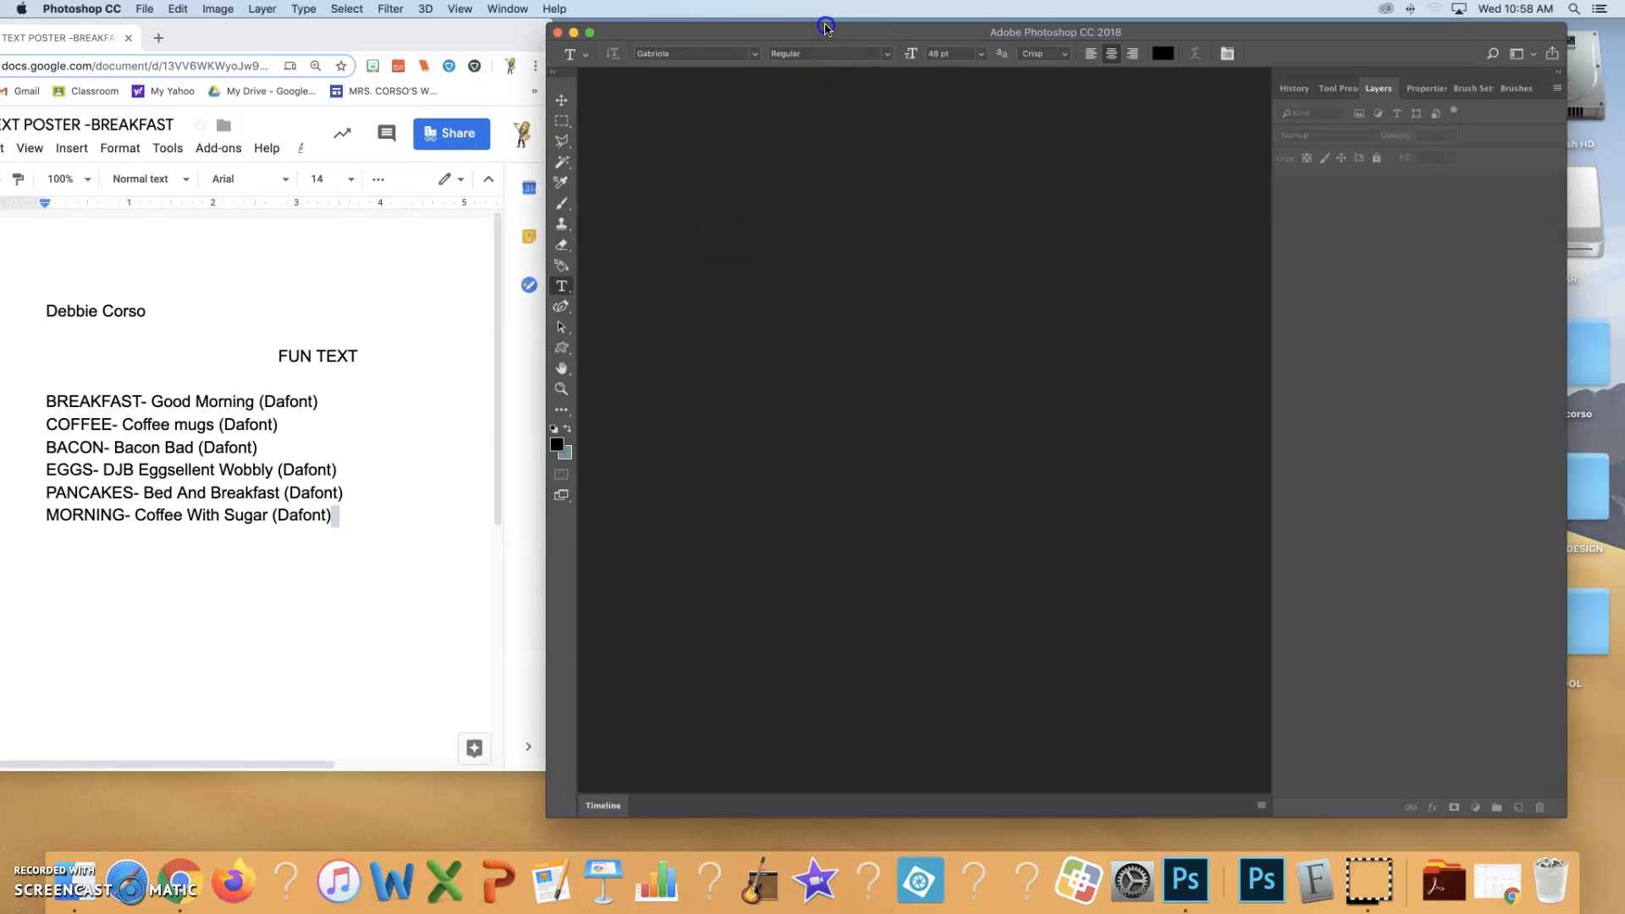
left_click_drag(788, 34, 798, 30)
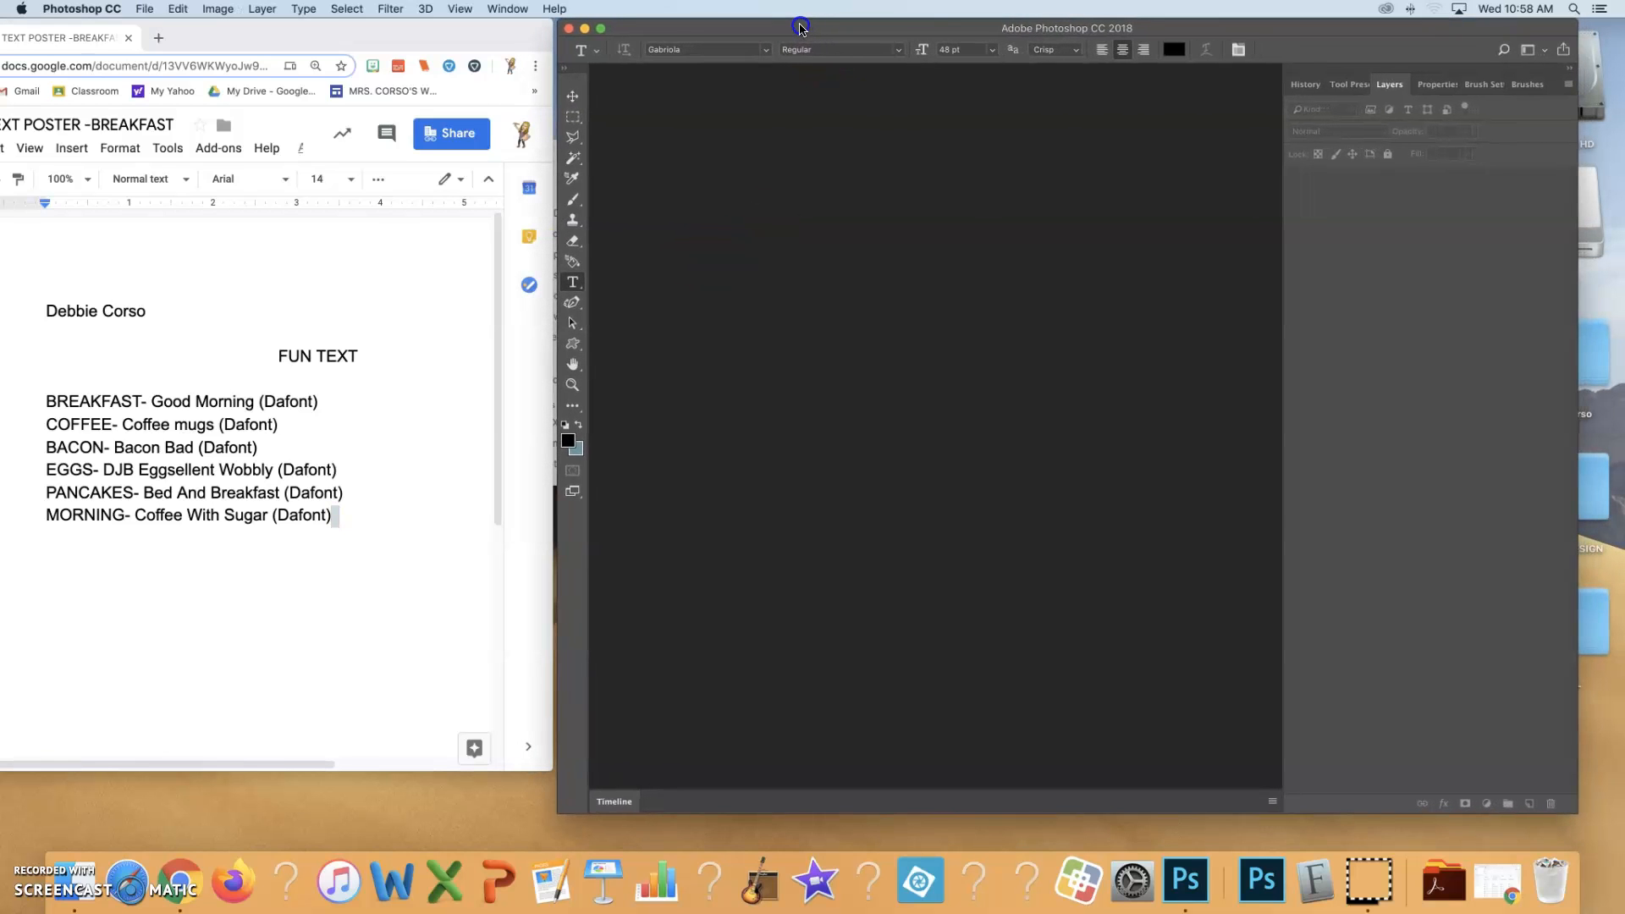
Create a 10 x 14 inch RGB document at 300 pixels/inch with a white background, and place the Photoshop window alongside the font list
left_click(145, 10)
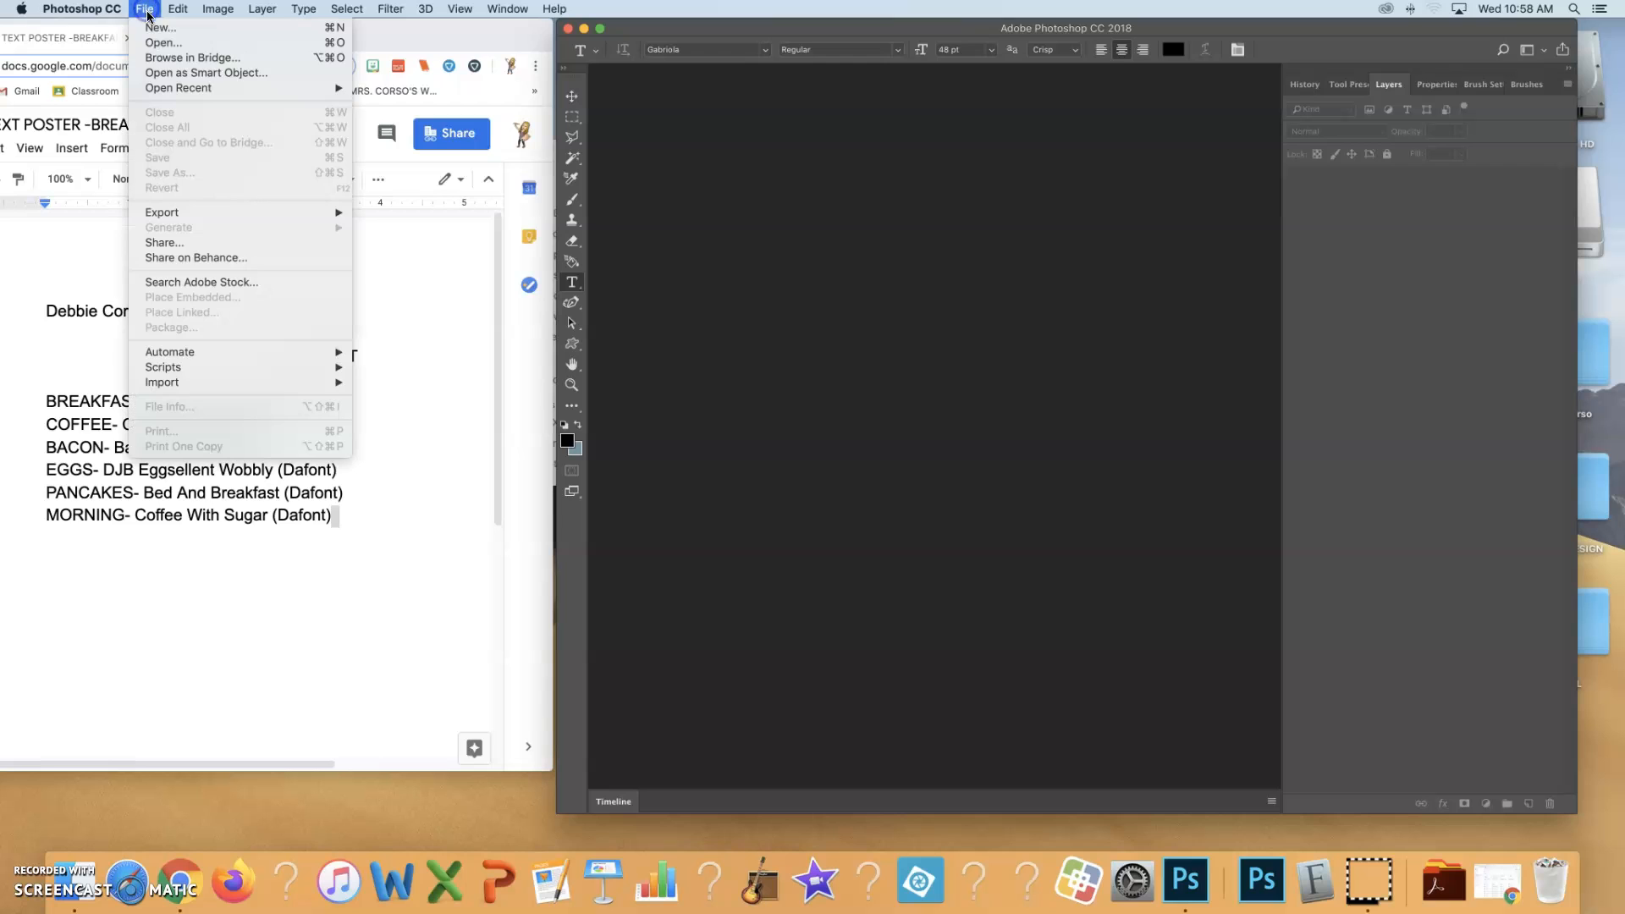
left_click(153, 34)
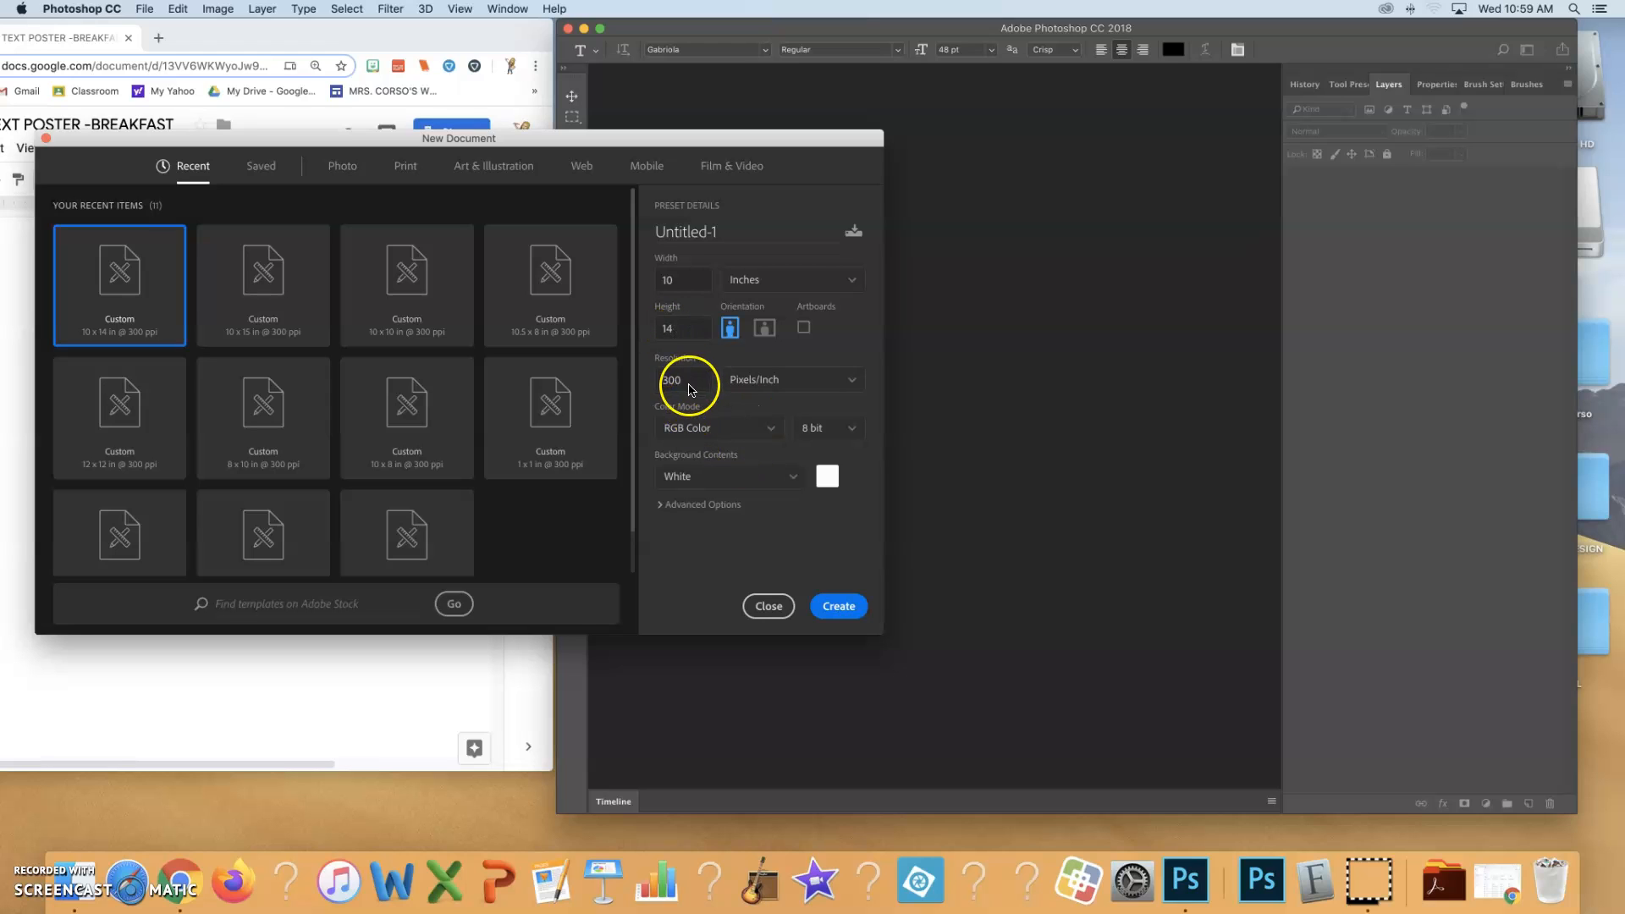
left_click(838, 606)
left_click_drag(888, 26, 728, 13)
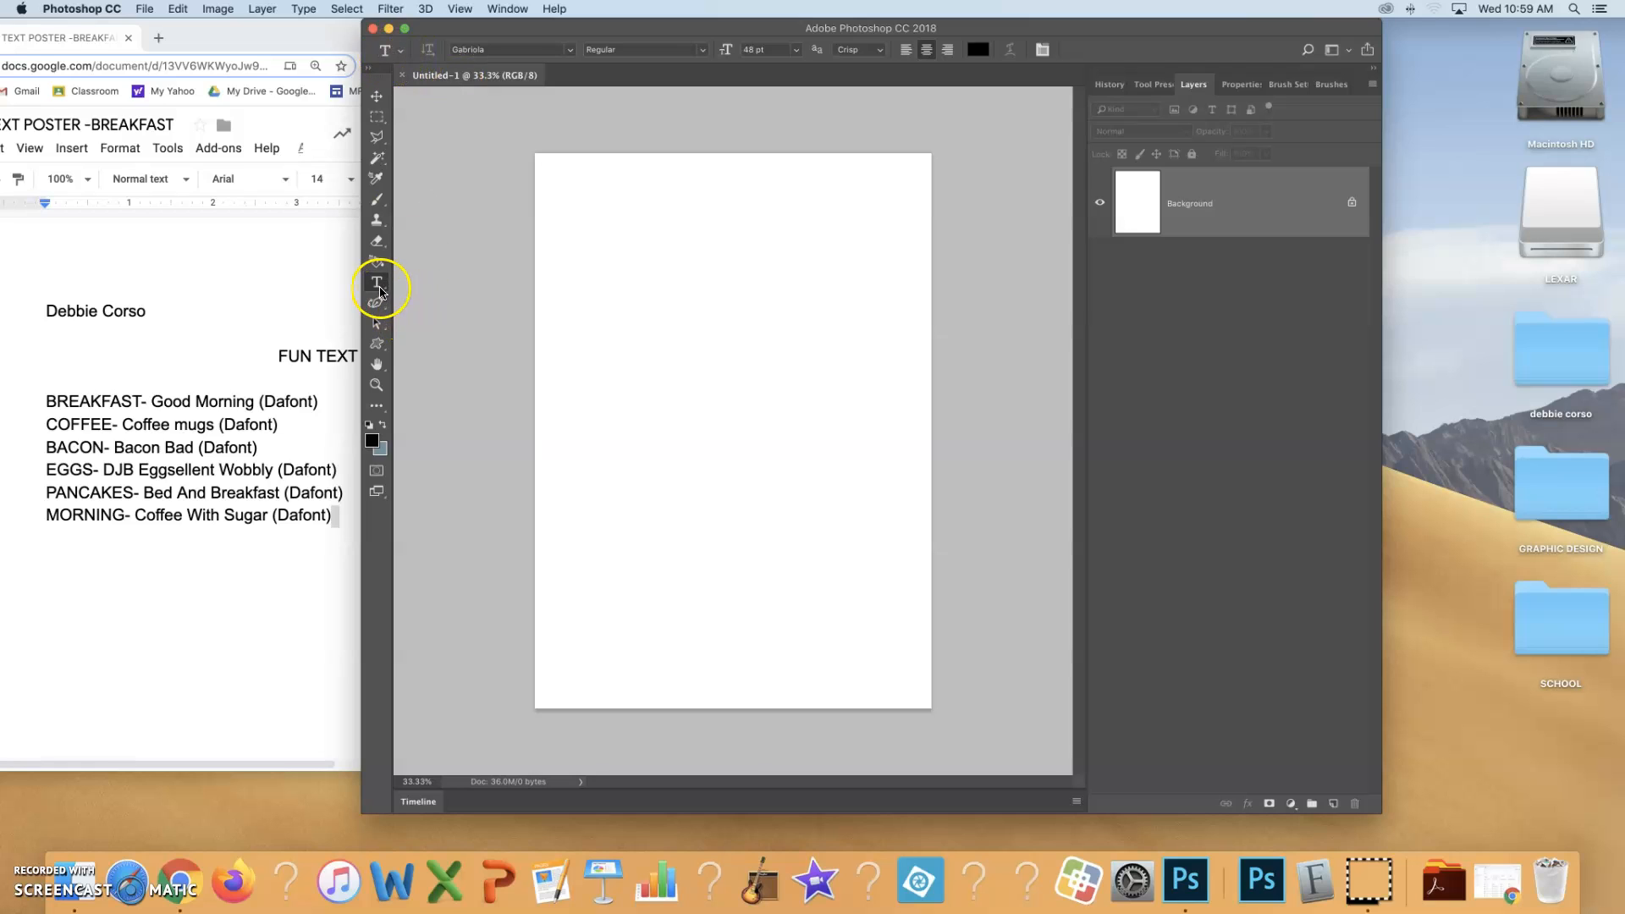
Set up the Type tool with Regular style, a 72 pt font size and anti-aliasing set to None
left_click_drag(378, 285, 434, 285)
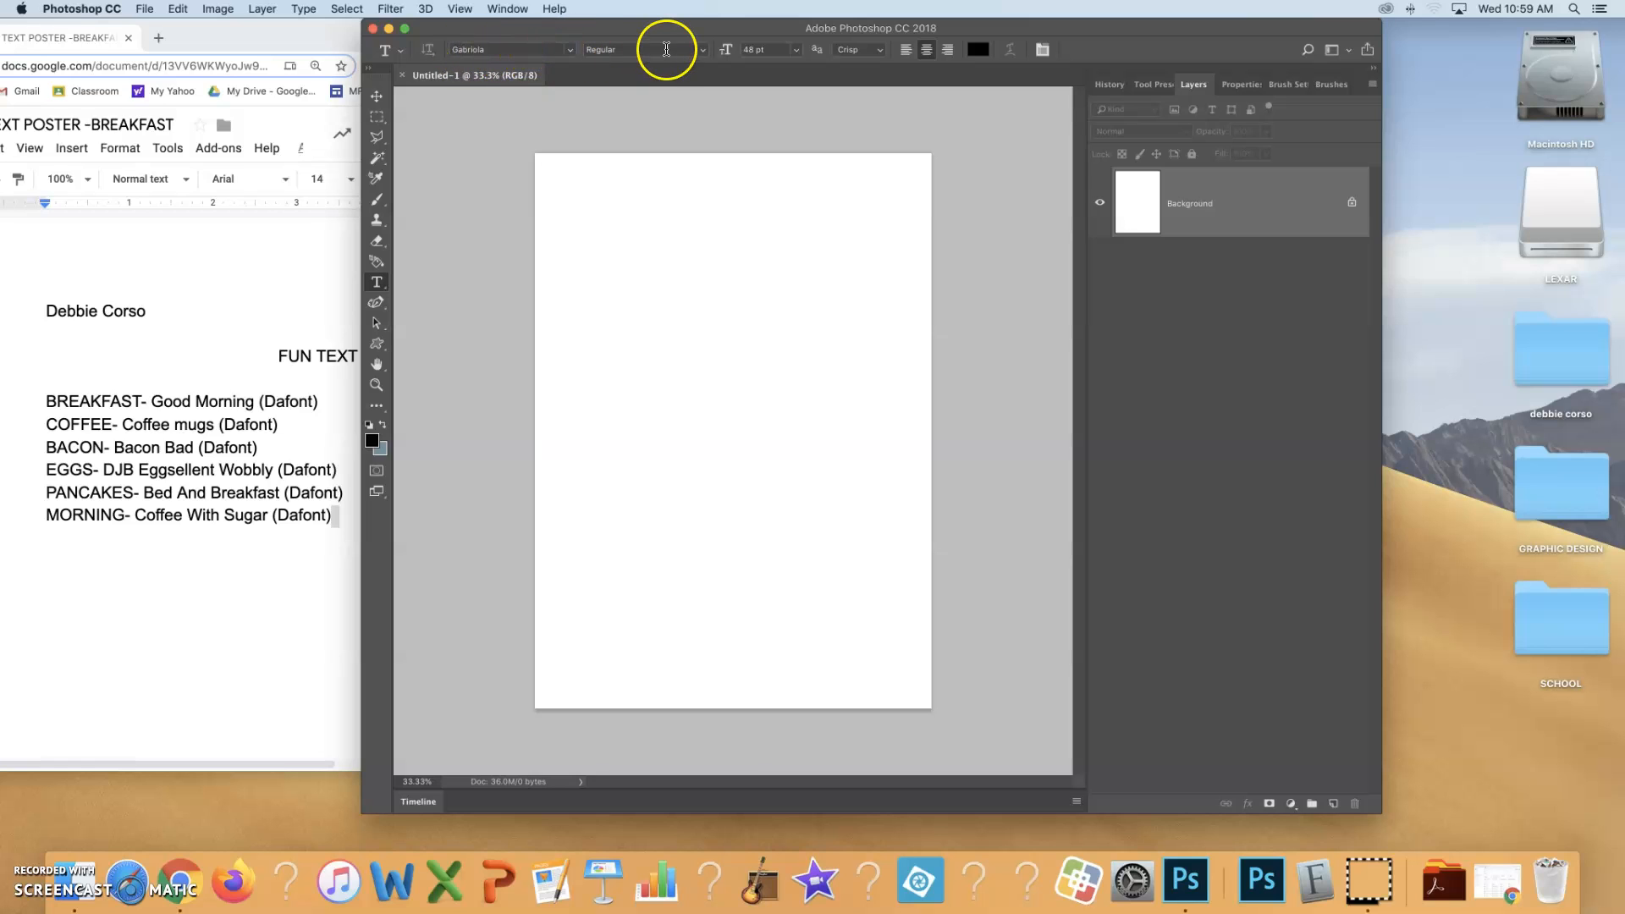
left_click(704, 52)
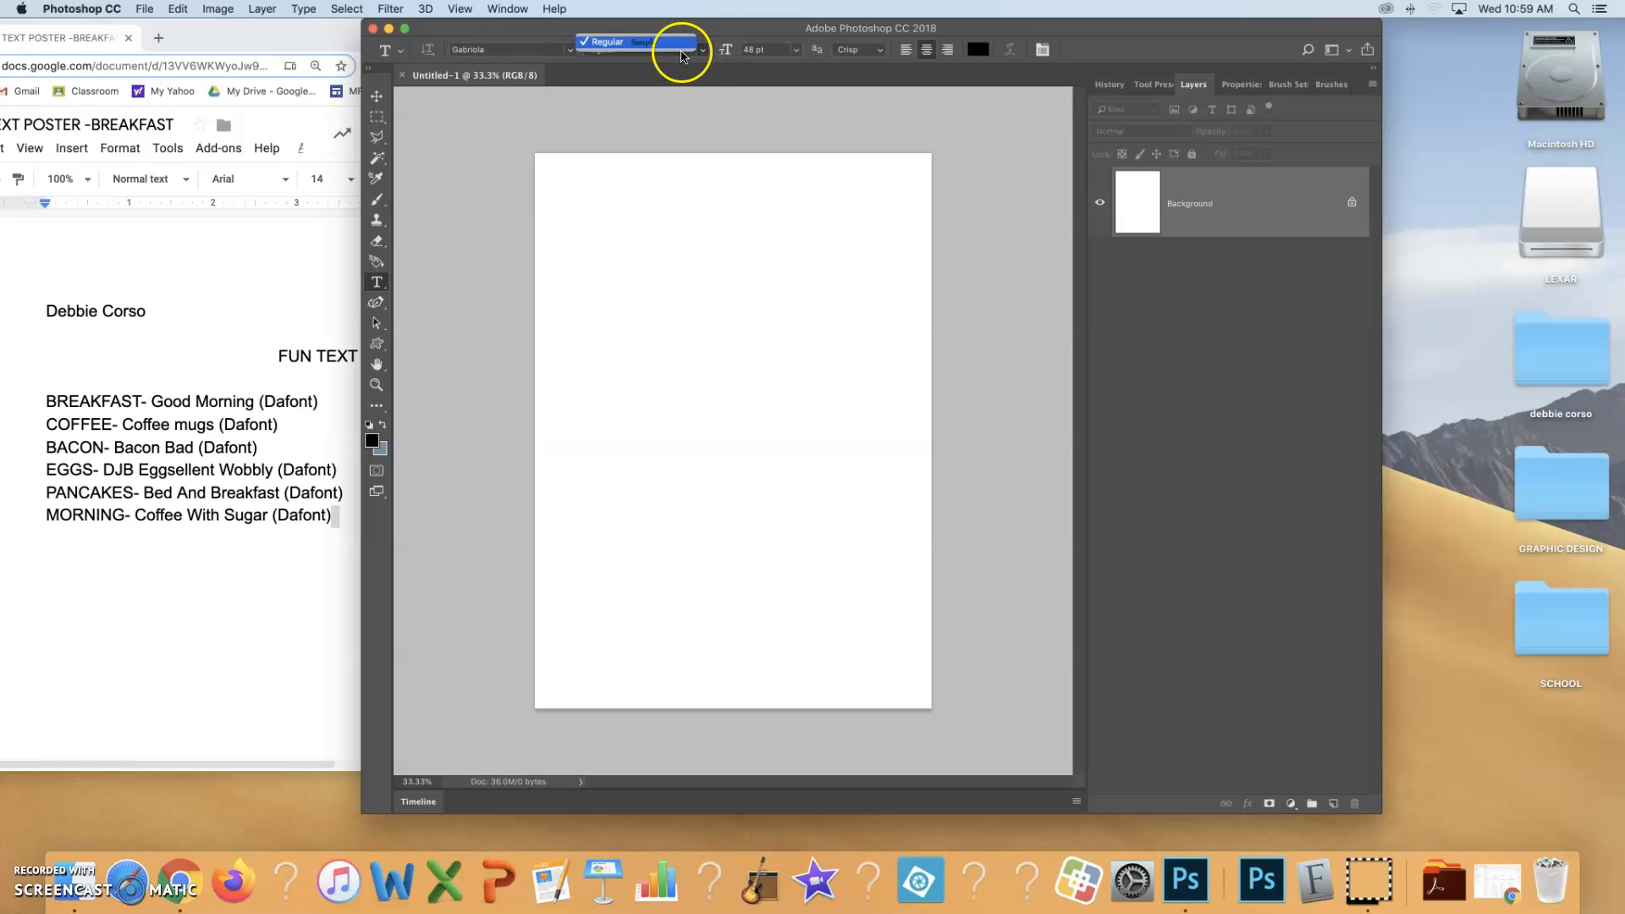
left_click(674, 50)
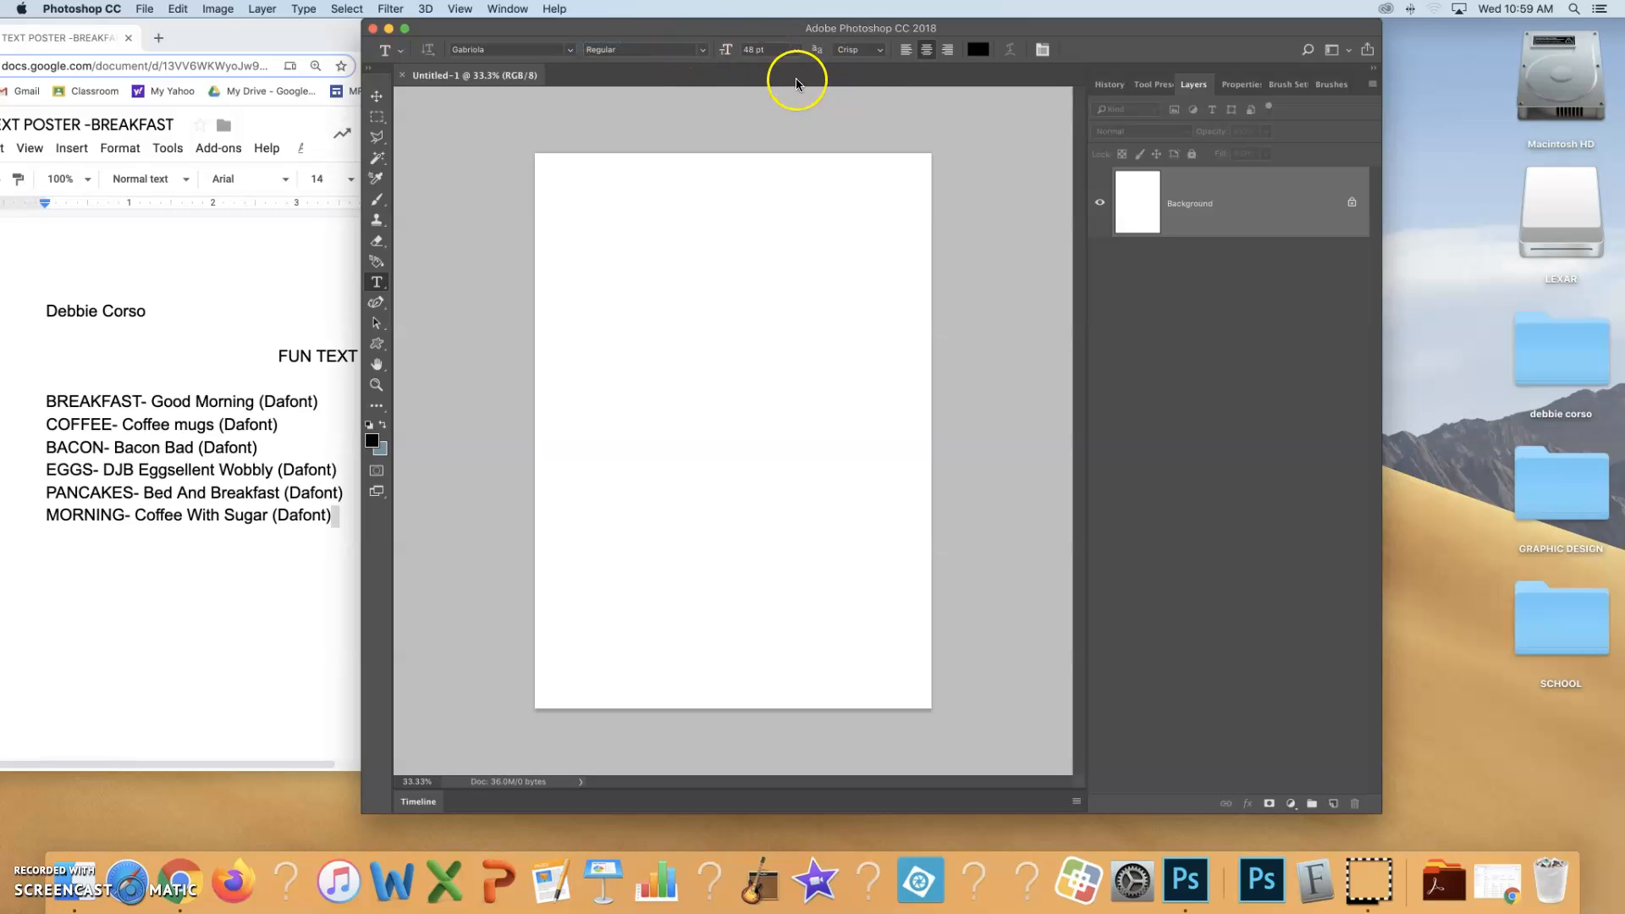
left_click(796, 53)
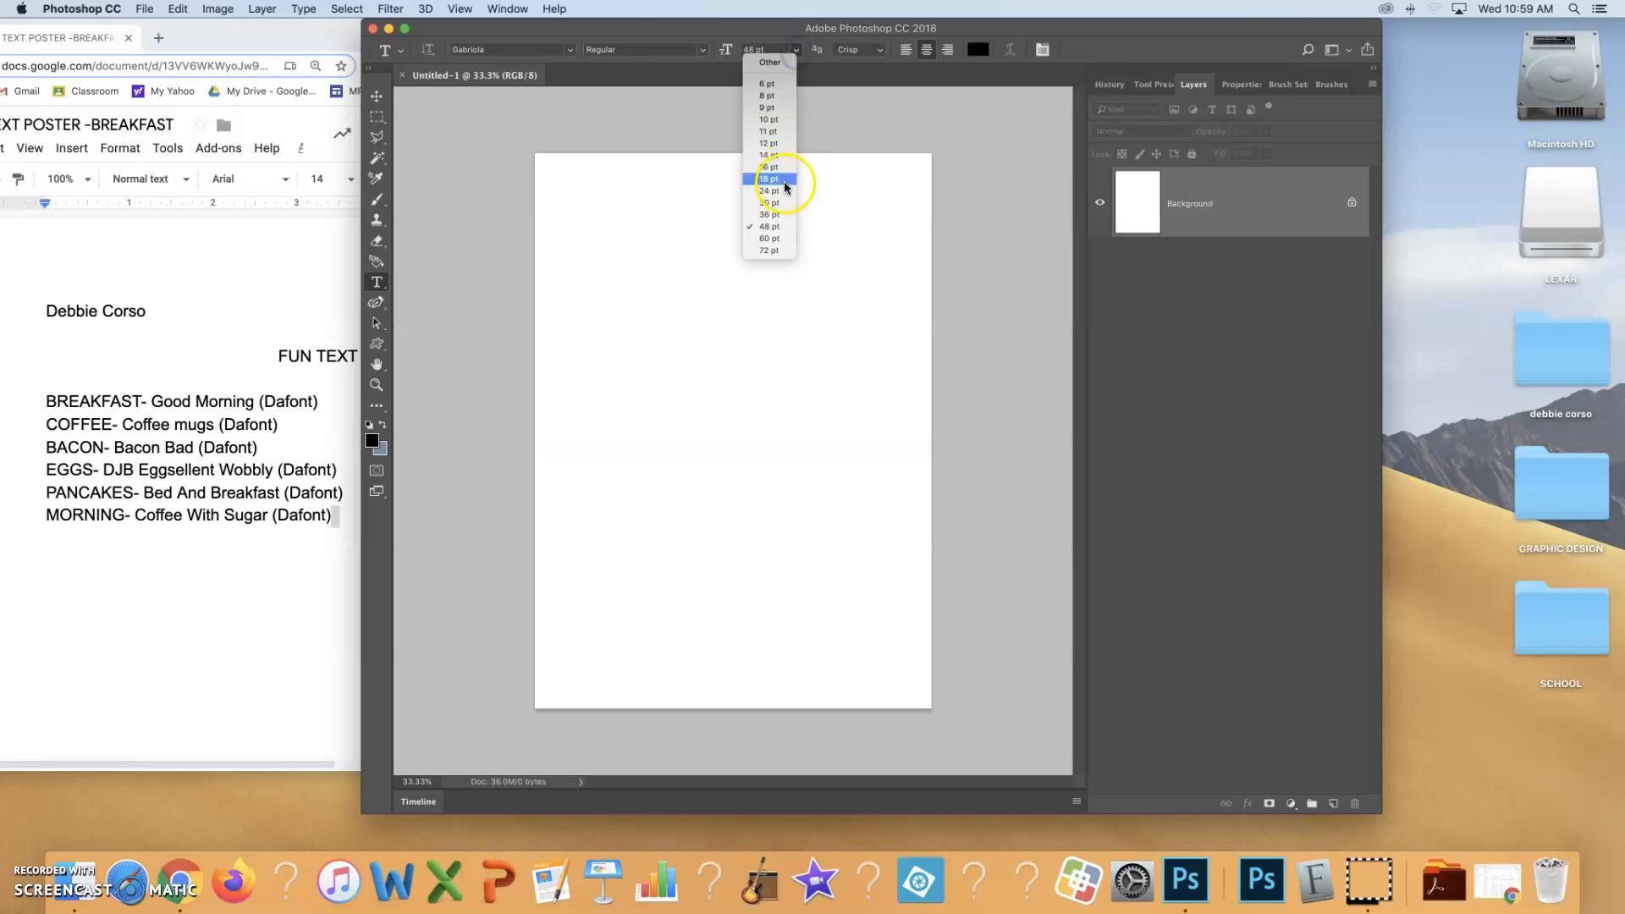
left_click(778, 252)
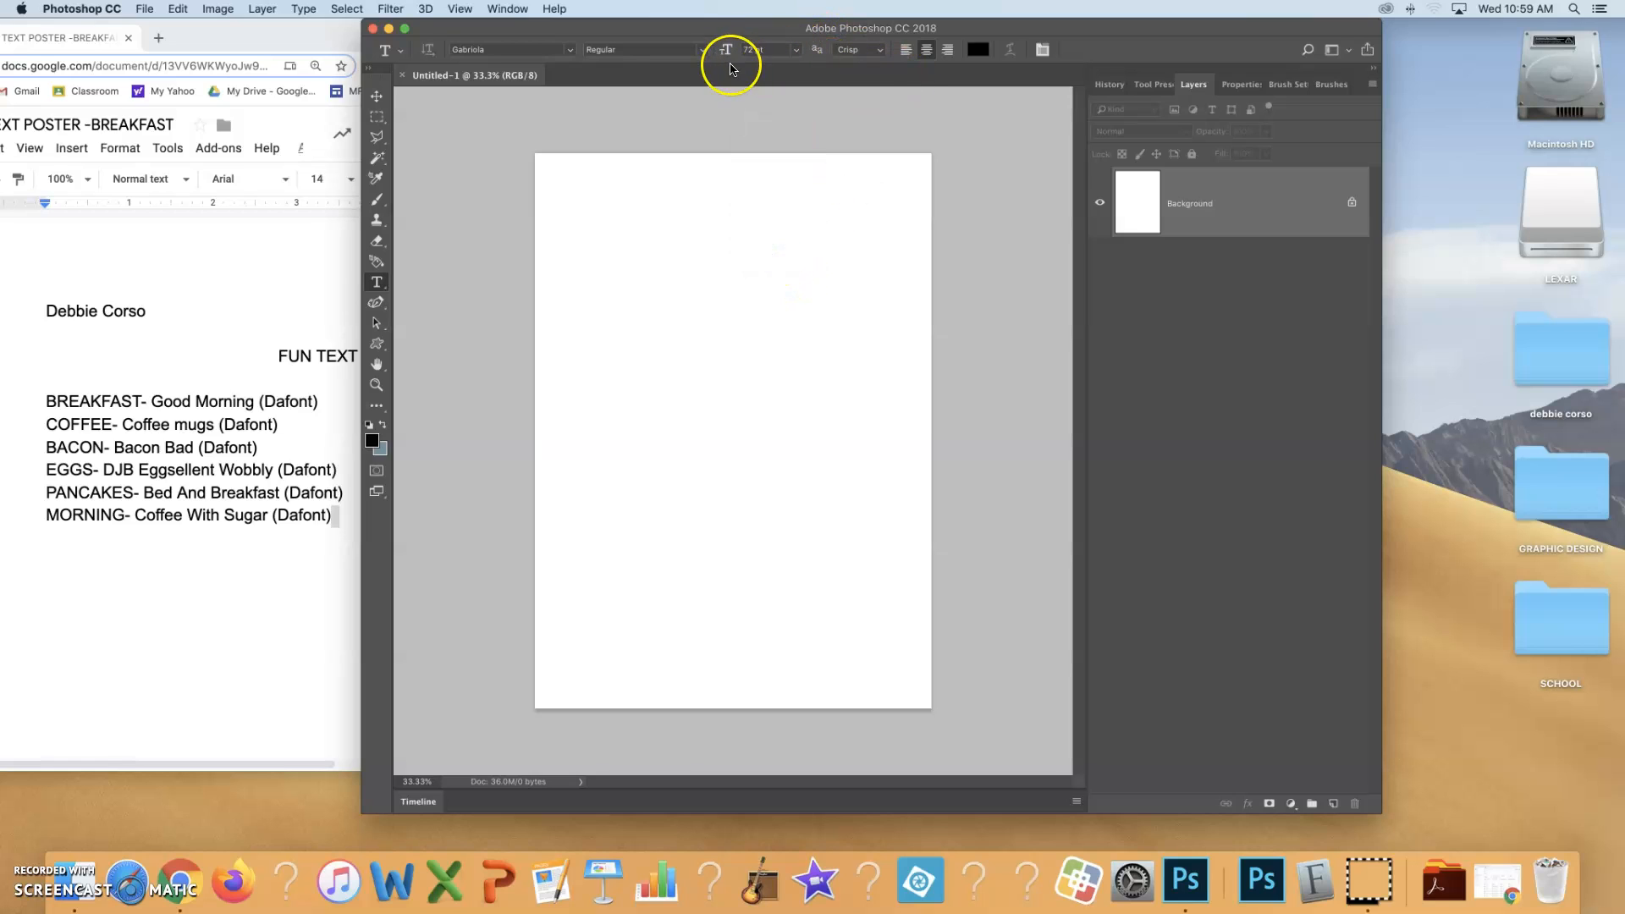
left_click(880, 50)
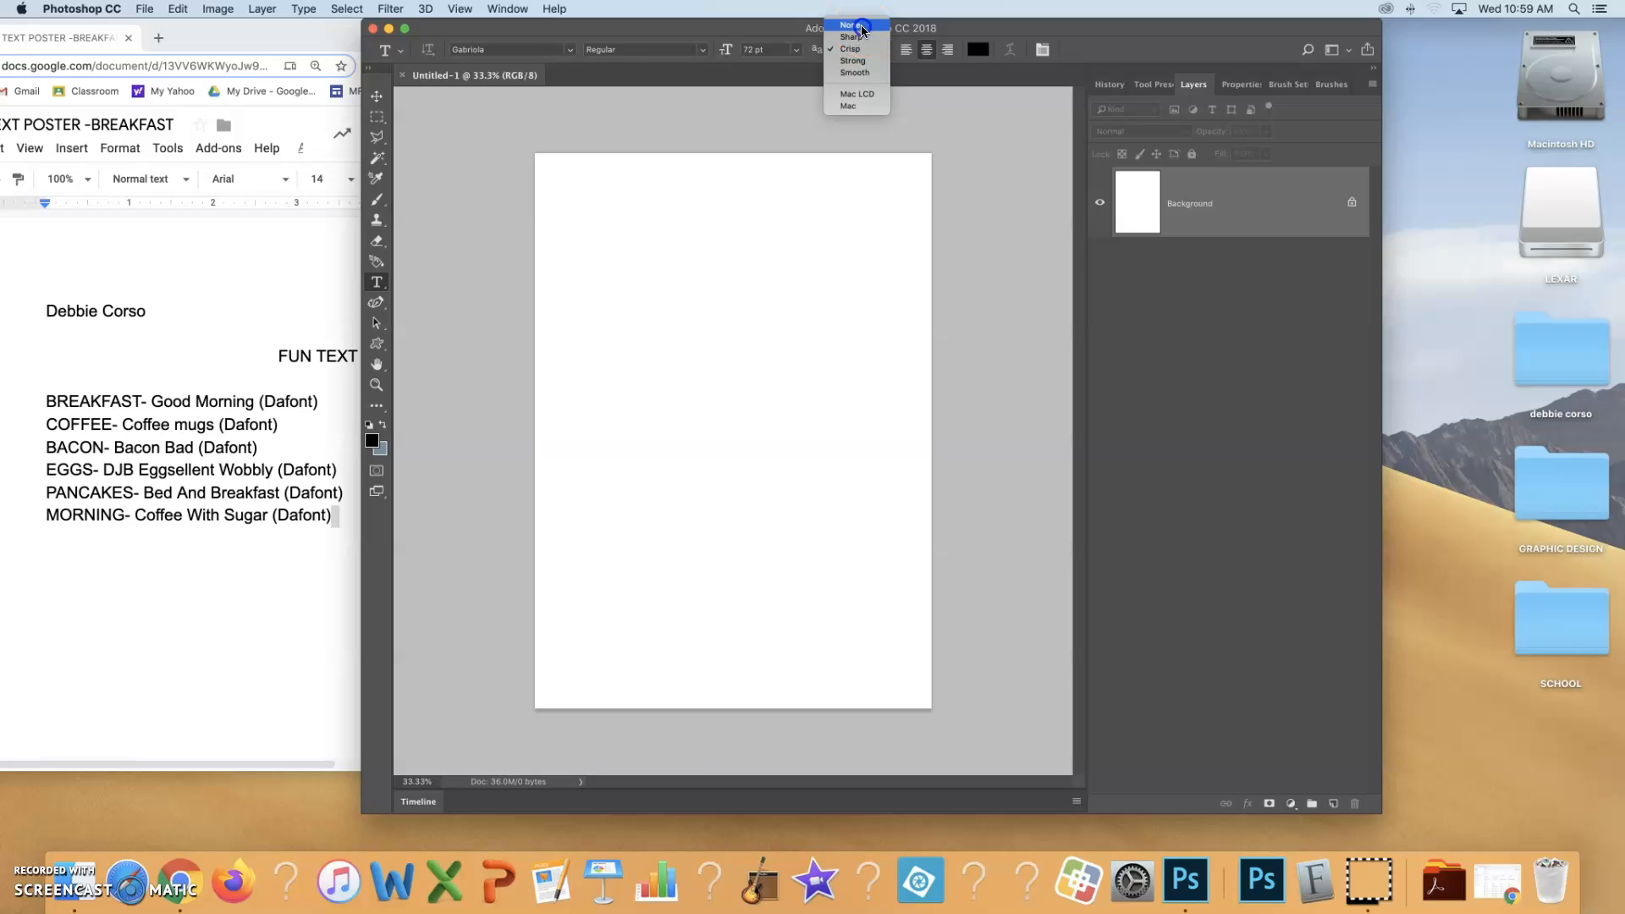
left_click(860, 26)
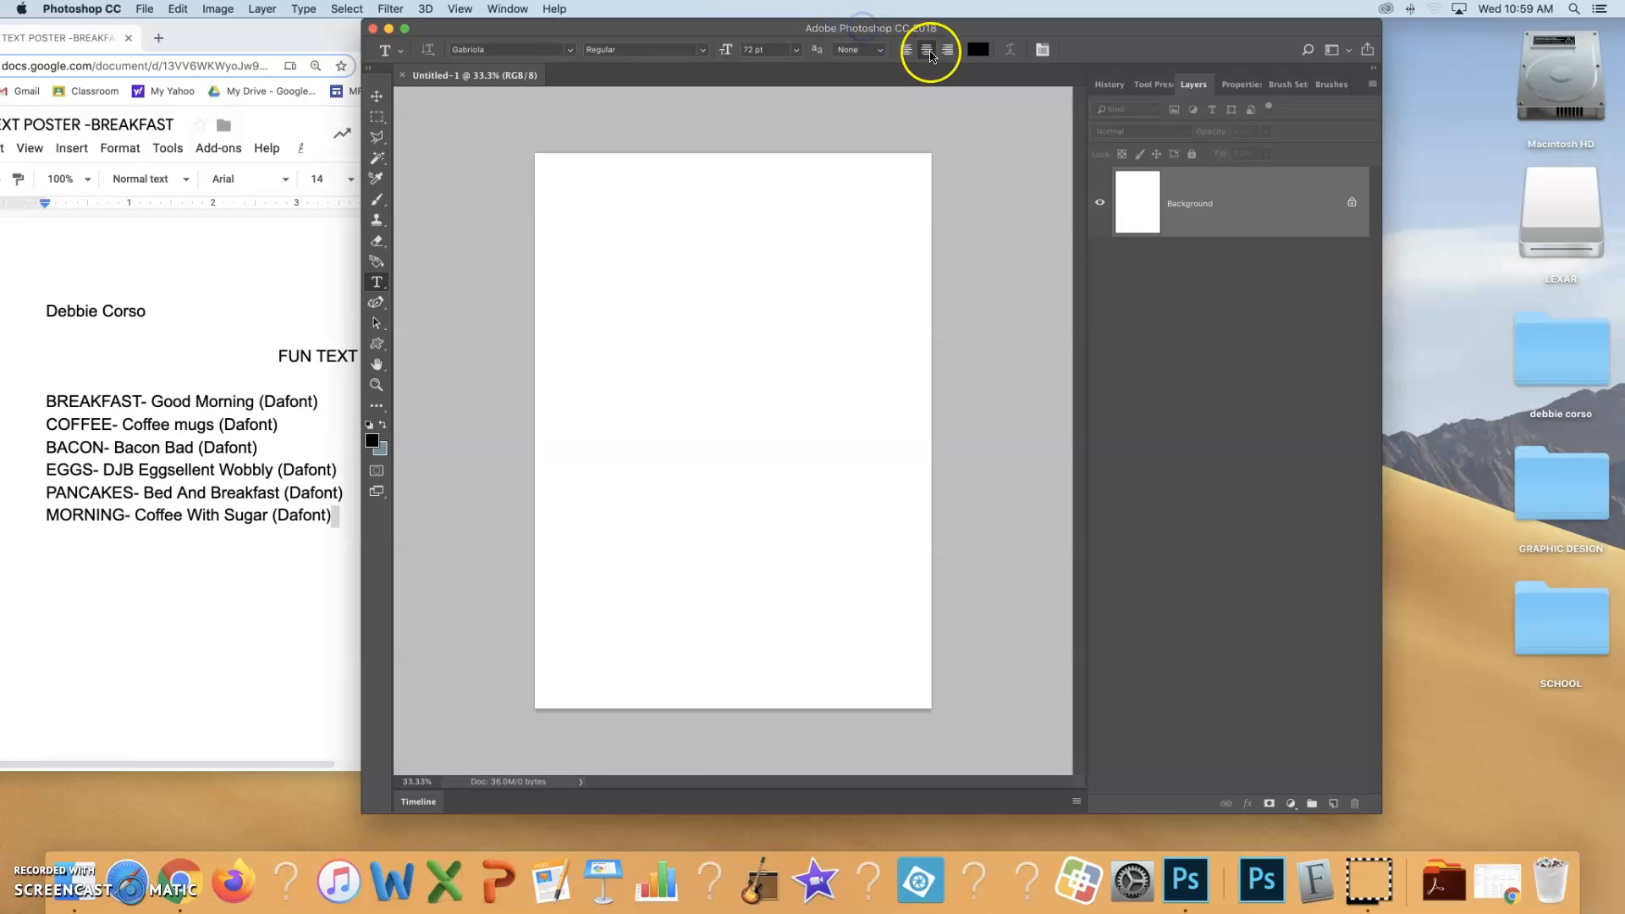
Change the text colour to white and return it to black
left_click(978, 49)
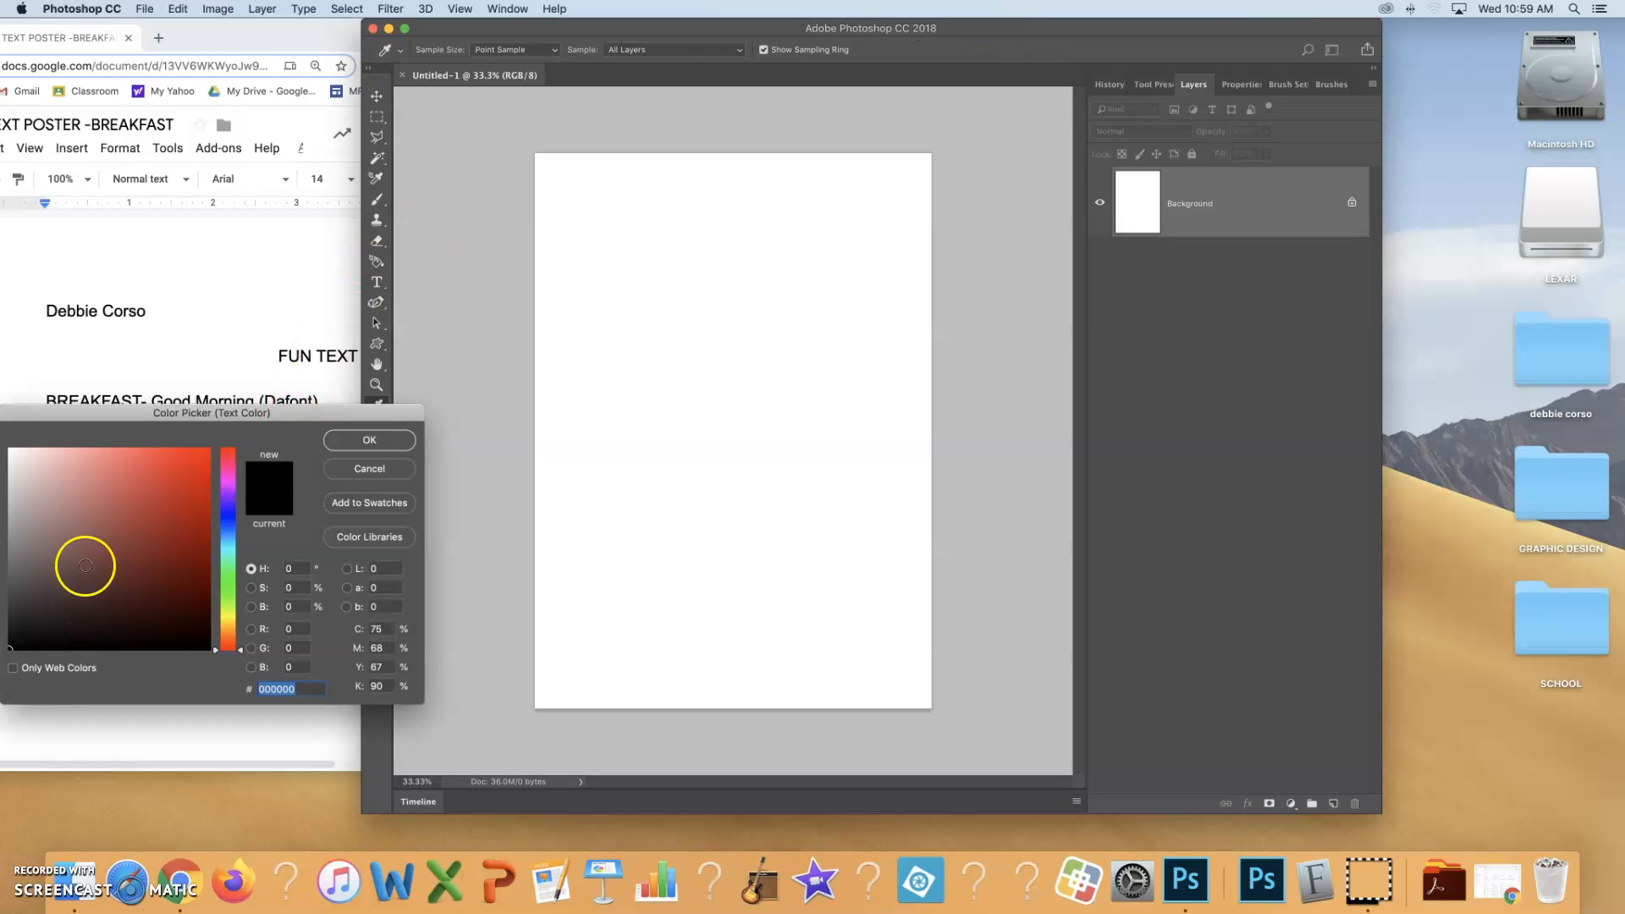
left_click(10, 449)
left_click(369, 439)
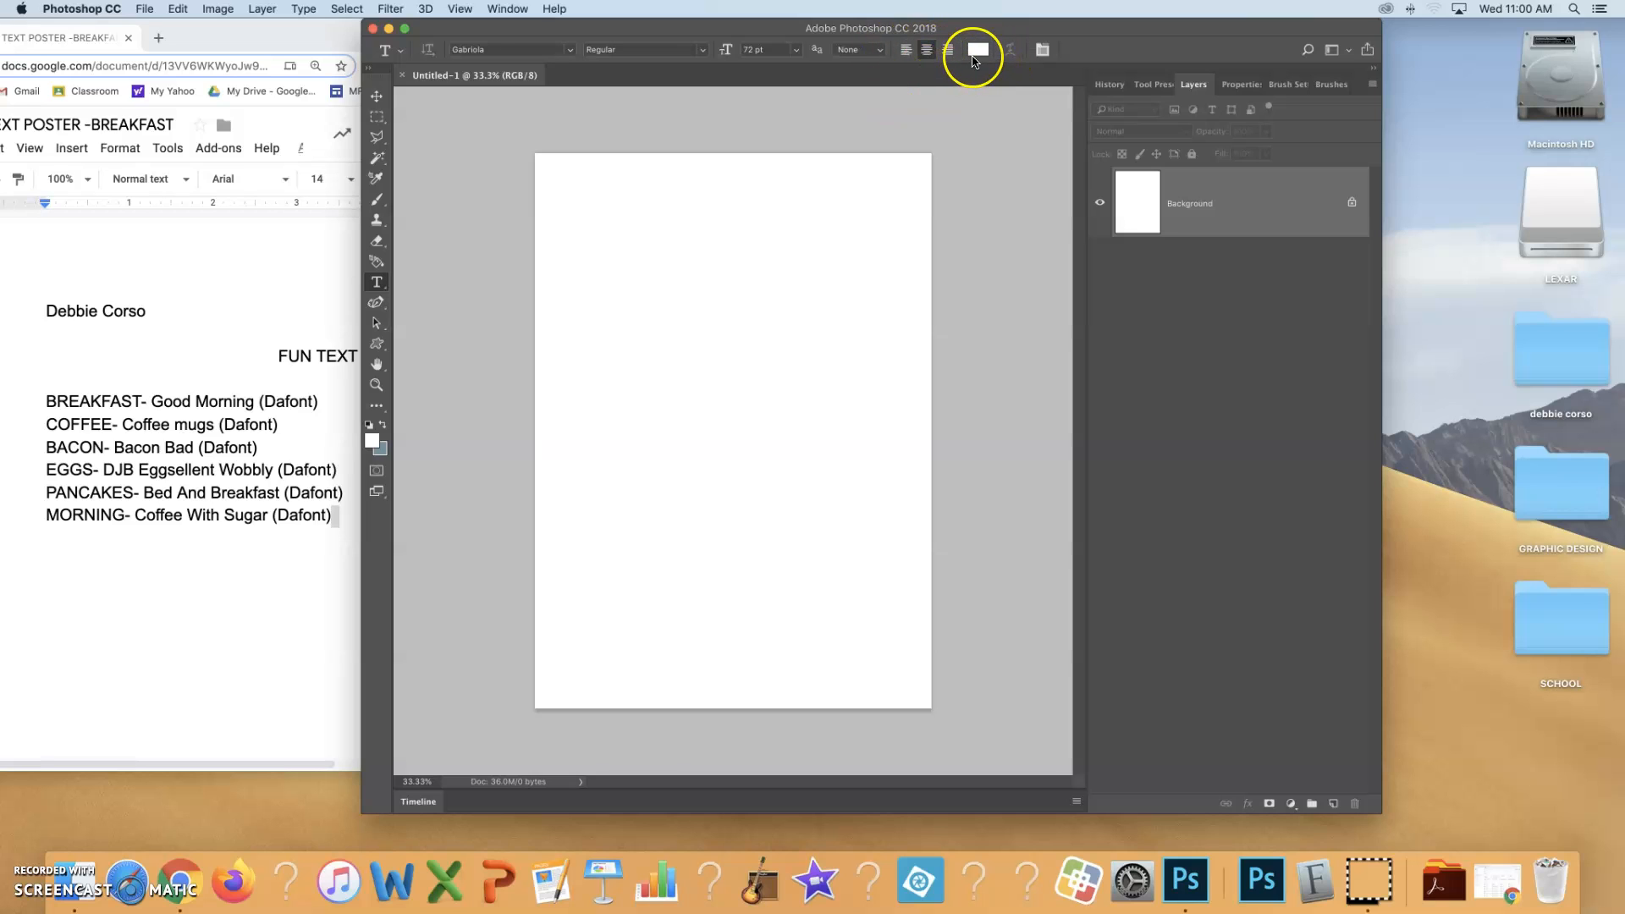
left_click(977, 53)
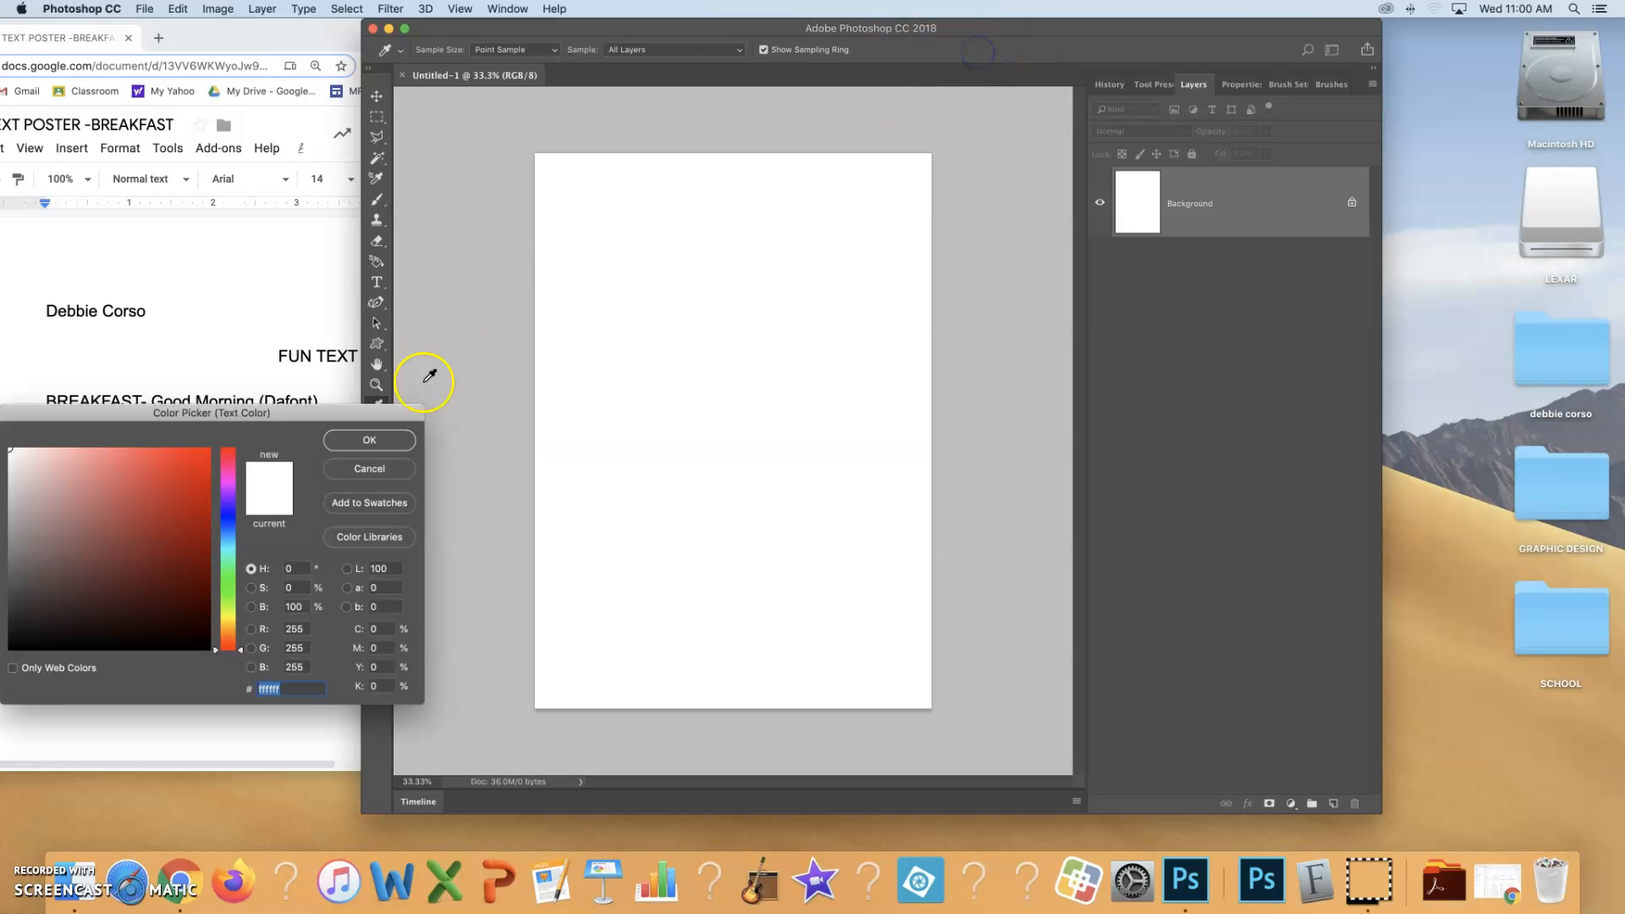
left_click_drag(164, 623, 229, 668)
left_click(390, 441)
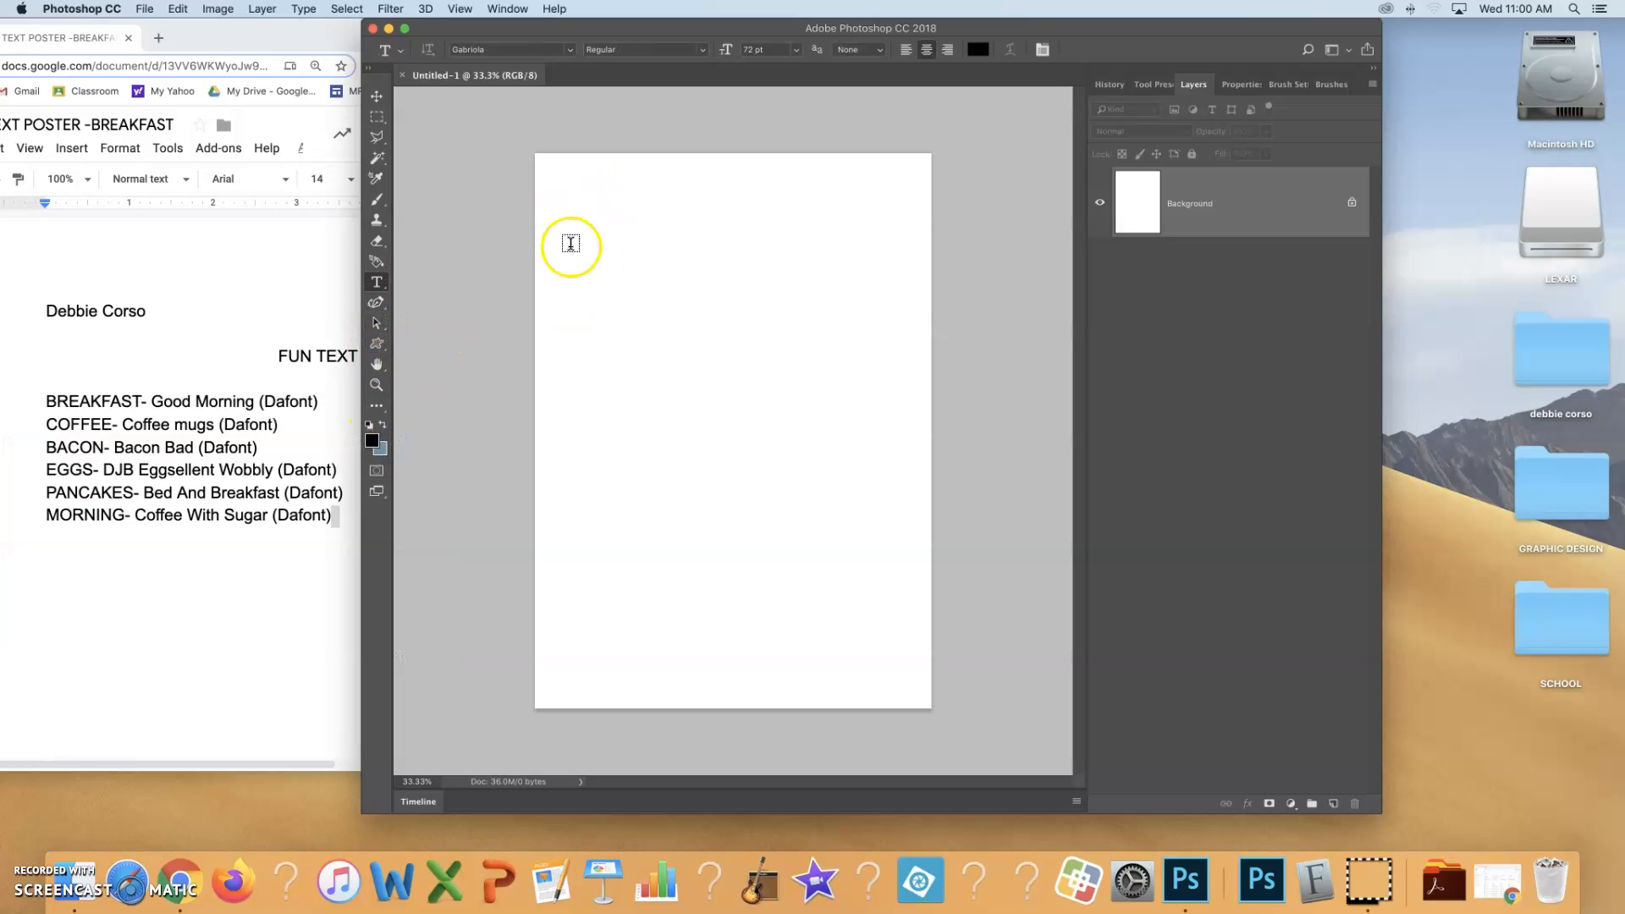
Add the word BREAKFAST near the page's upper left corner in the GoodMorning font
left_click(560, 197)
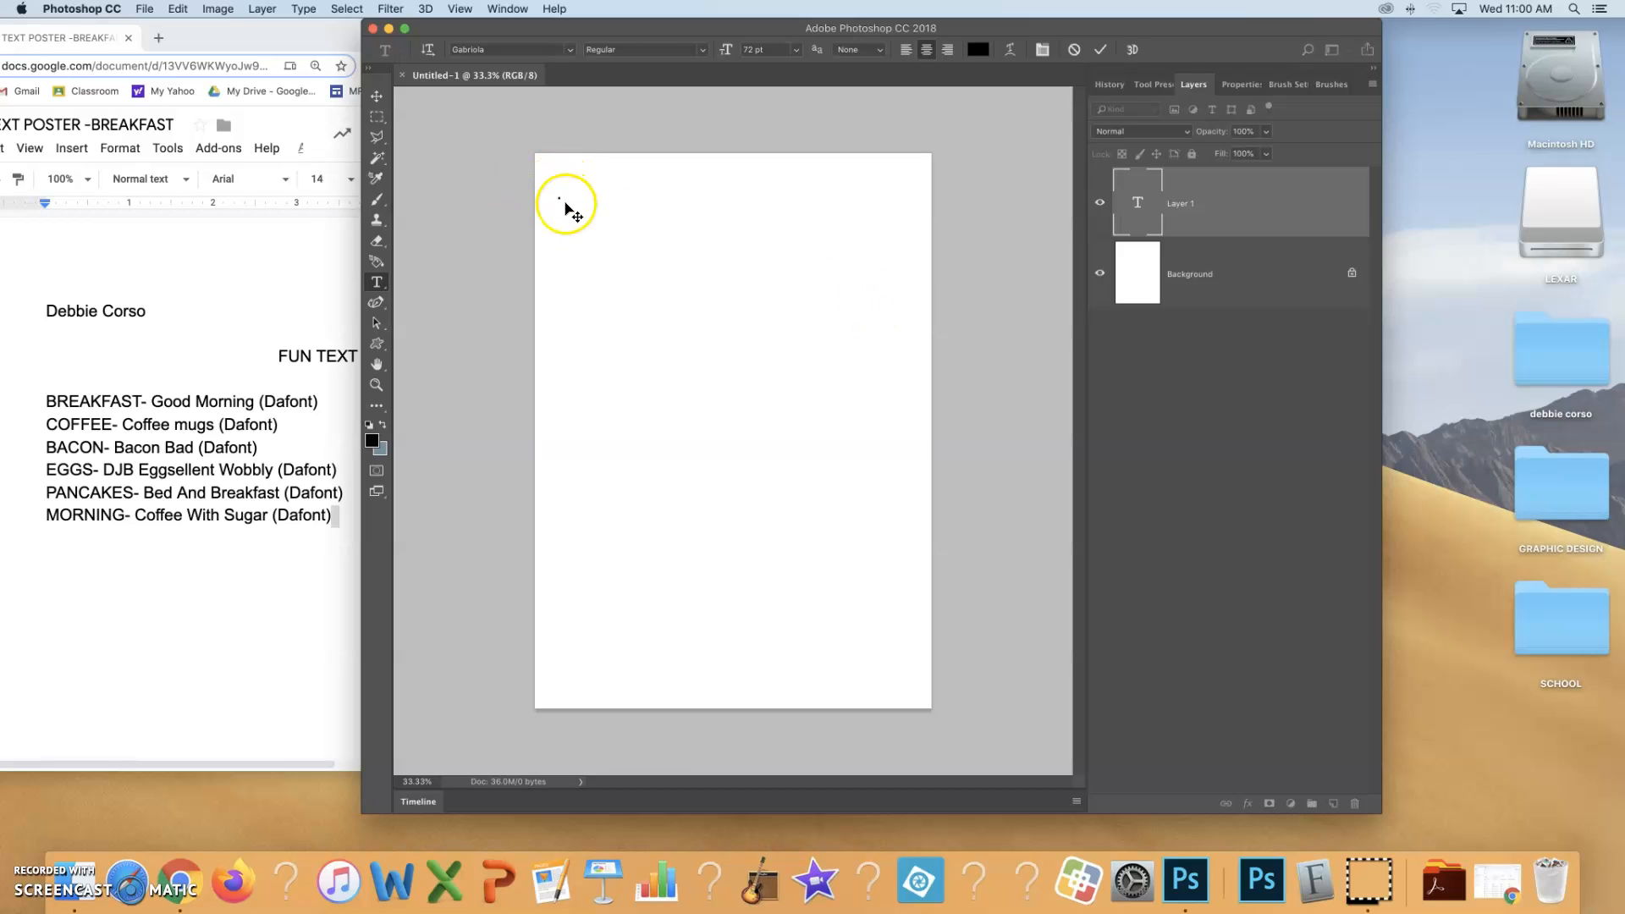
left_click(572, 52)
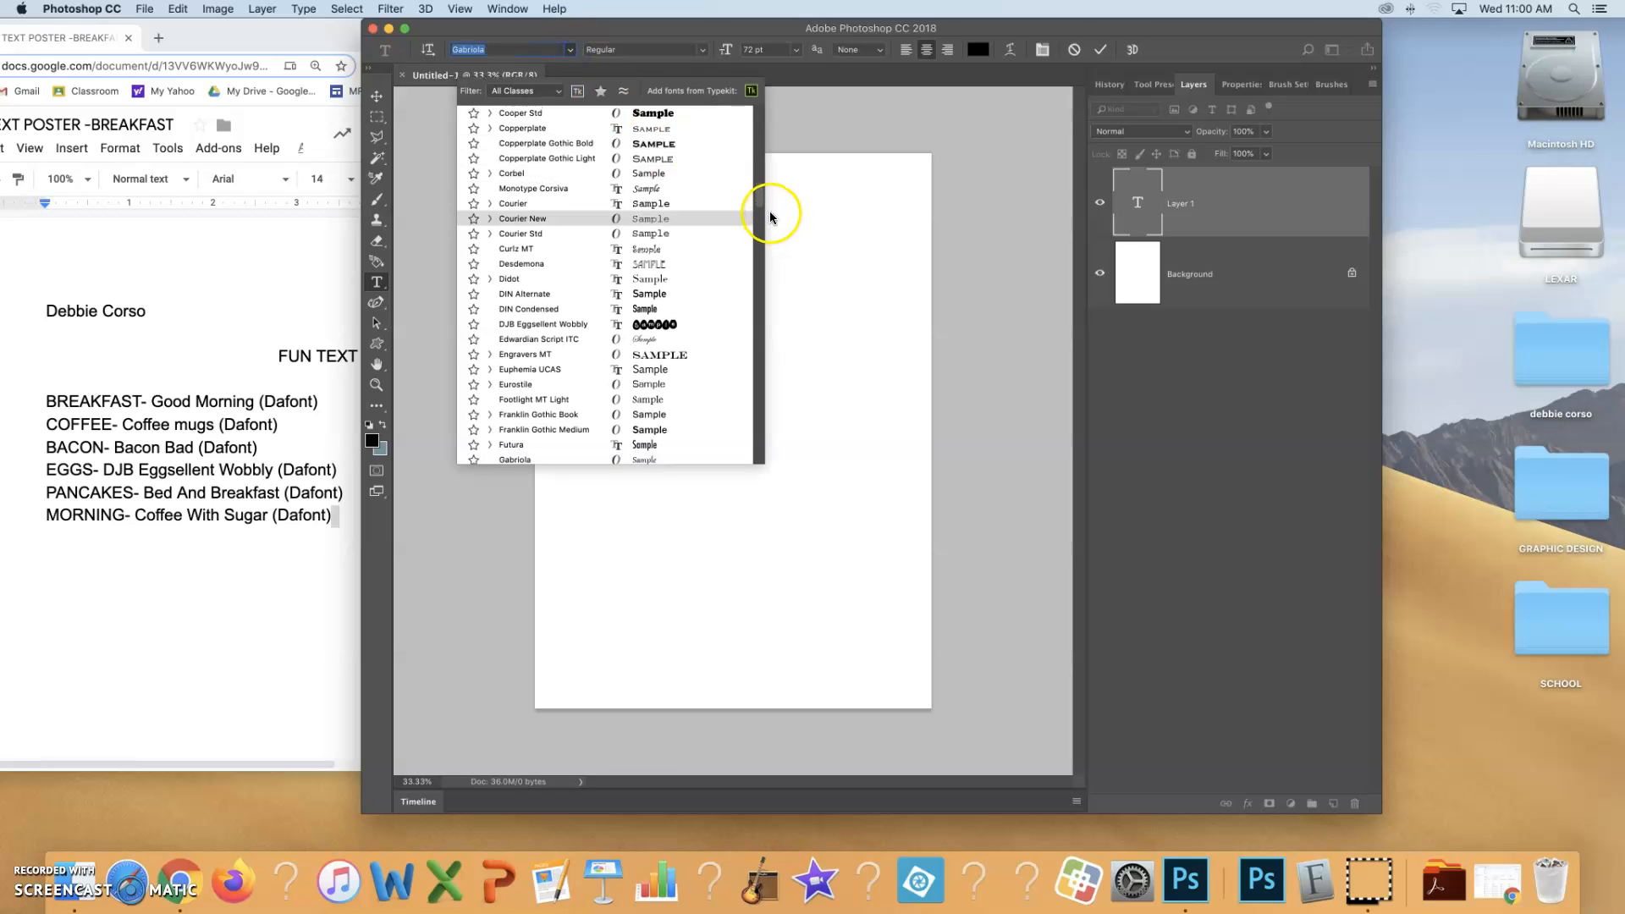
mouse_move(758, 204)
left_mouse_down()
mouse_move(762, 113)
mouse_move(762, 225)
left_mouse_up()
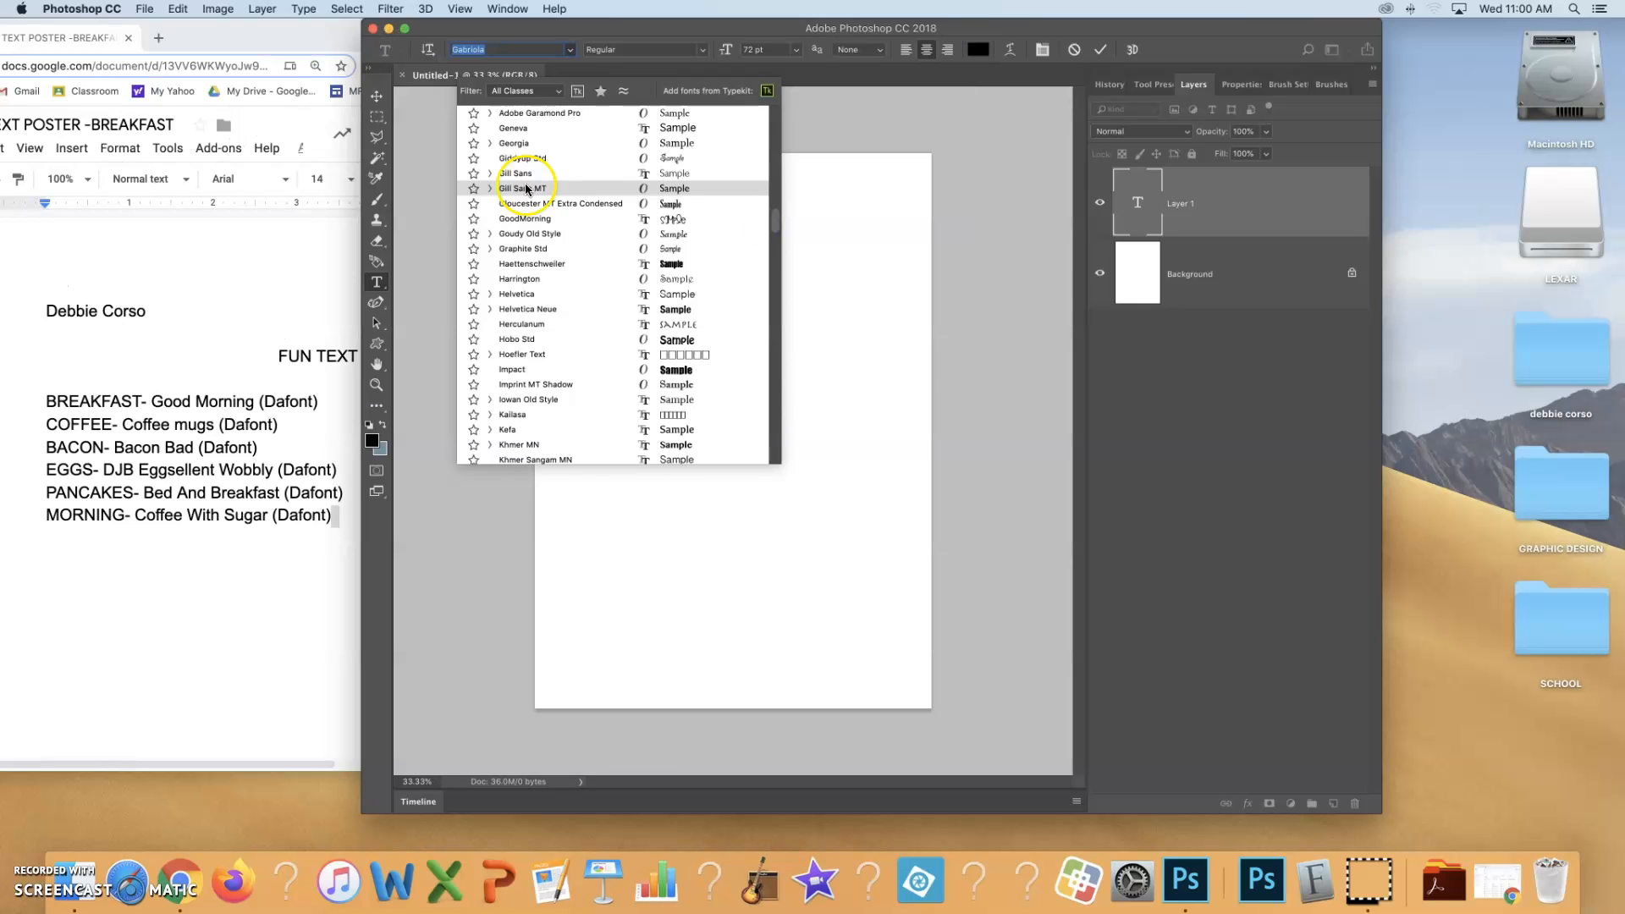
left_click(532, 218)
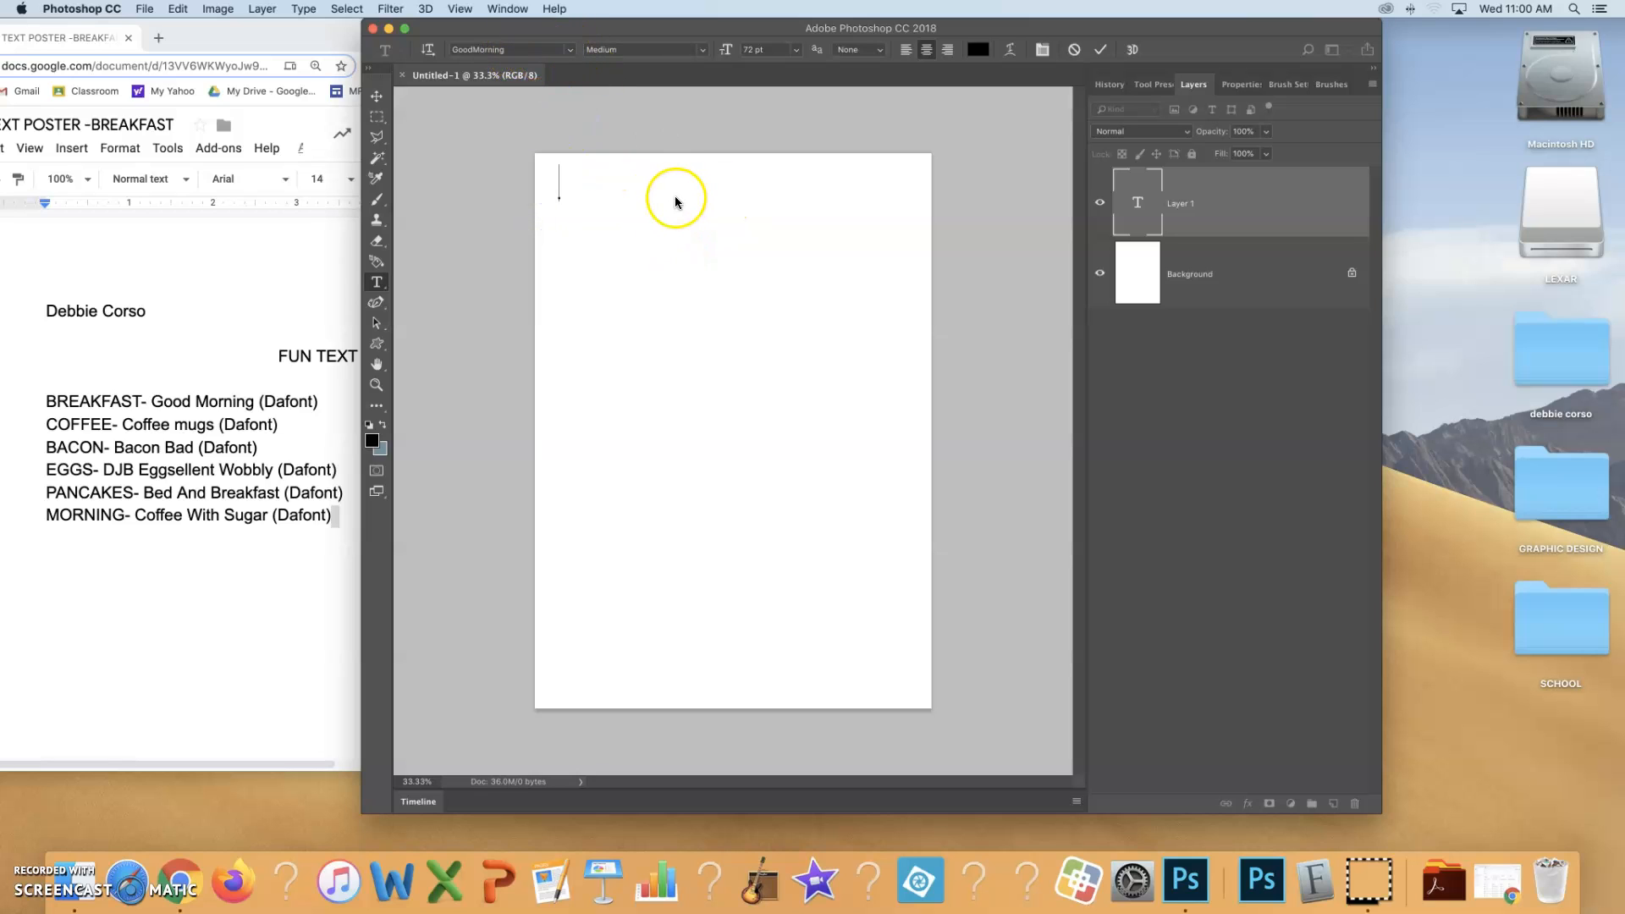
type("Bre")
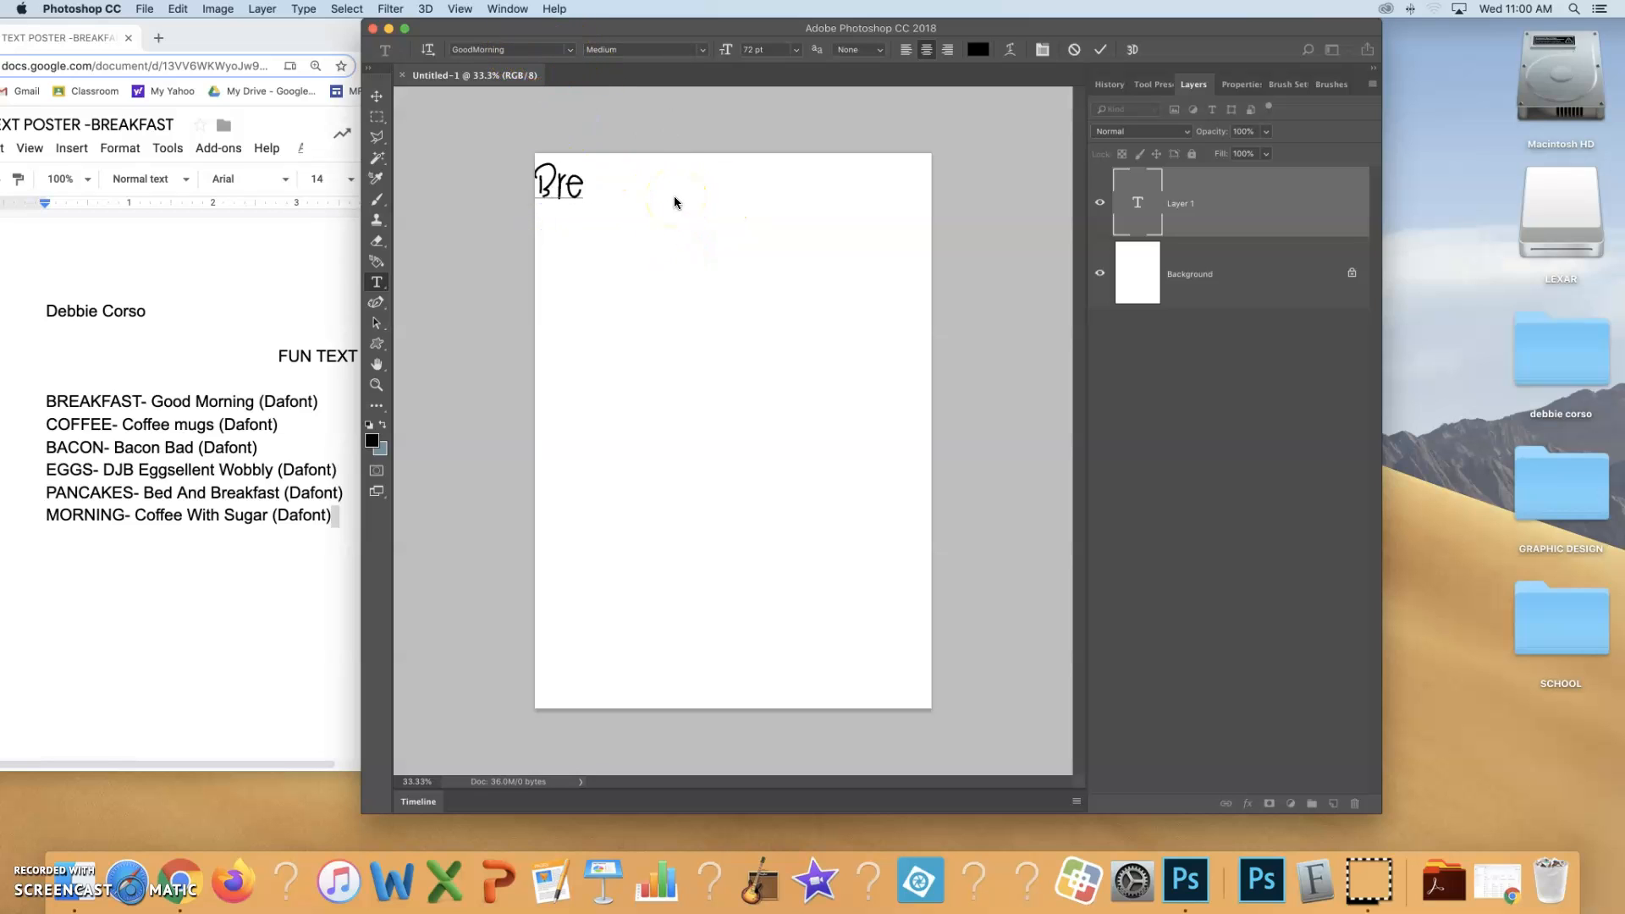
type("akfast")
left_click(551, 195)
Enlarge the BREAKFAST text to span the full page width along the top edge and apply the transformation
left_click(381, 103)
left_click_drag(576, 176, 933, 184)
mouse_move(732, 199)
left_mouse_down()
mouse_move(732, 262)
mouse_move(718, 205)
left_mouse_up()
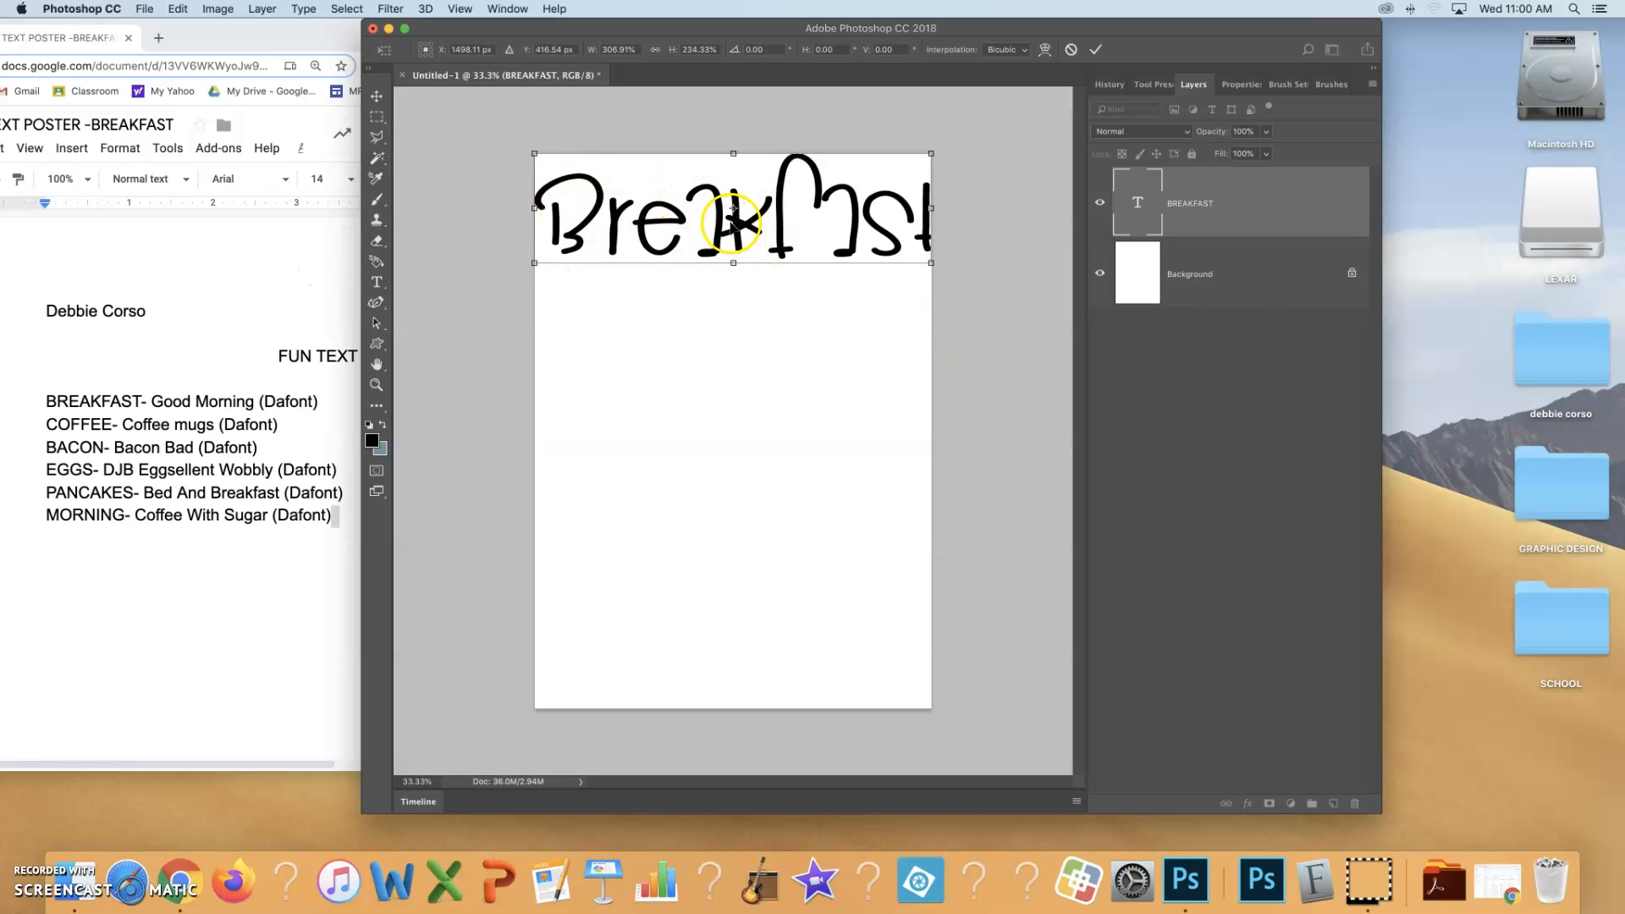
left_click_drag(738, 228, 738, 227)
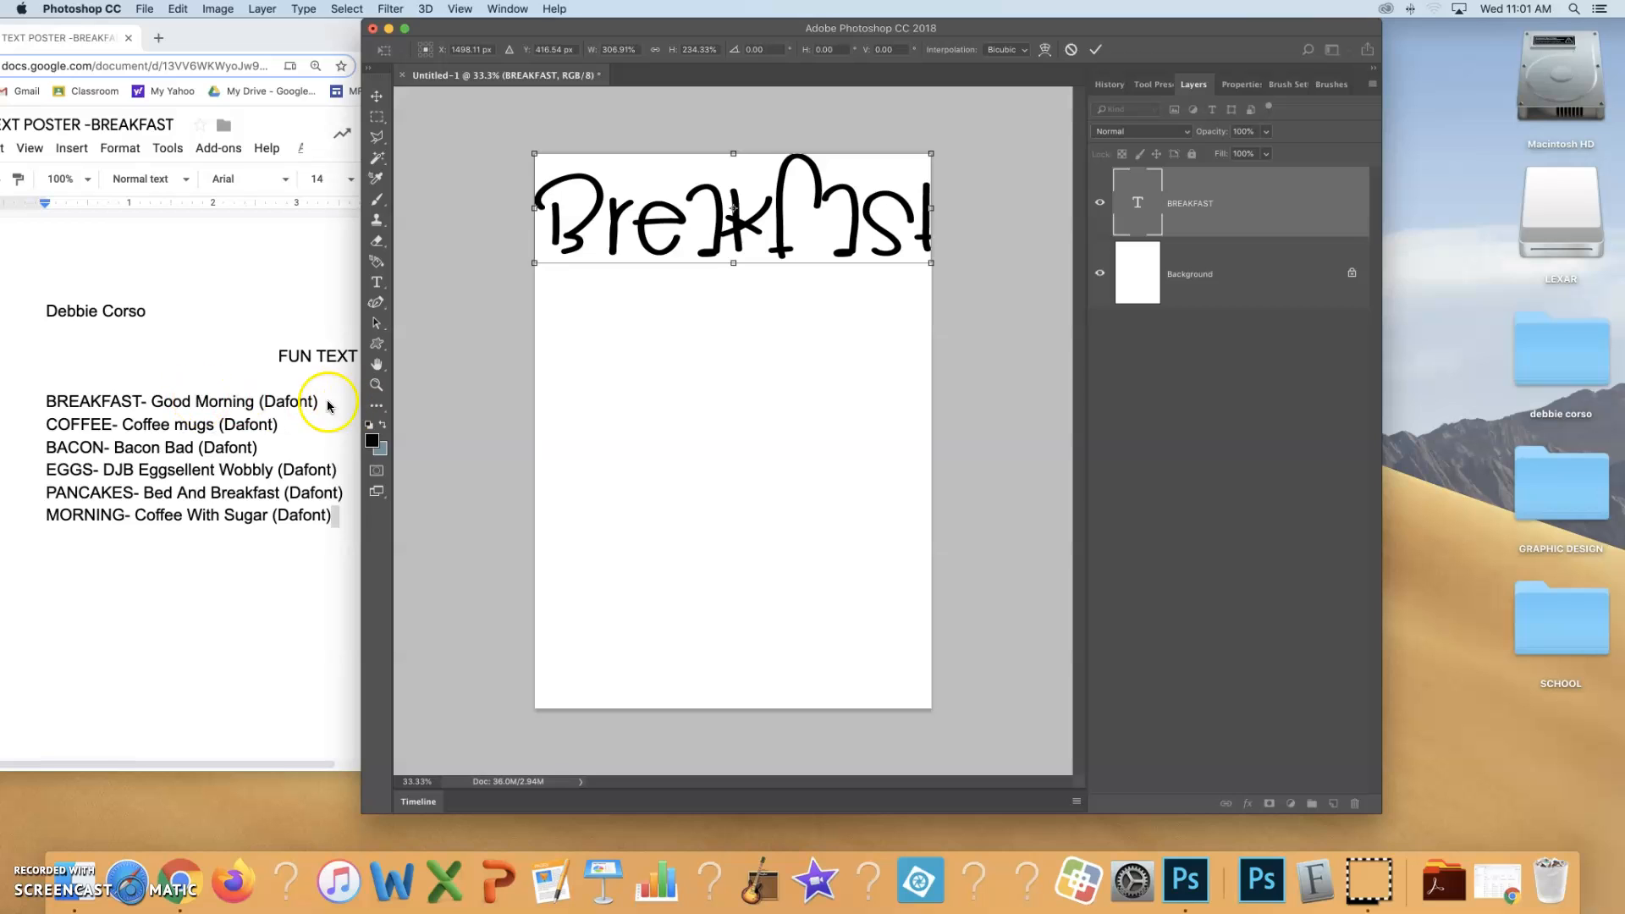
left_click(1094, 54)
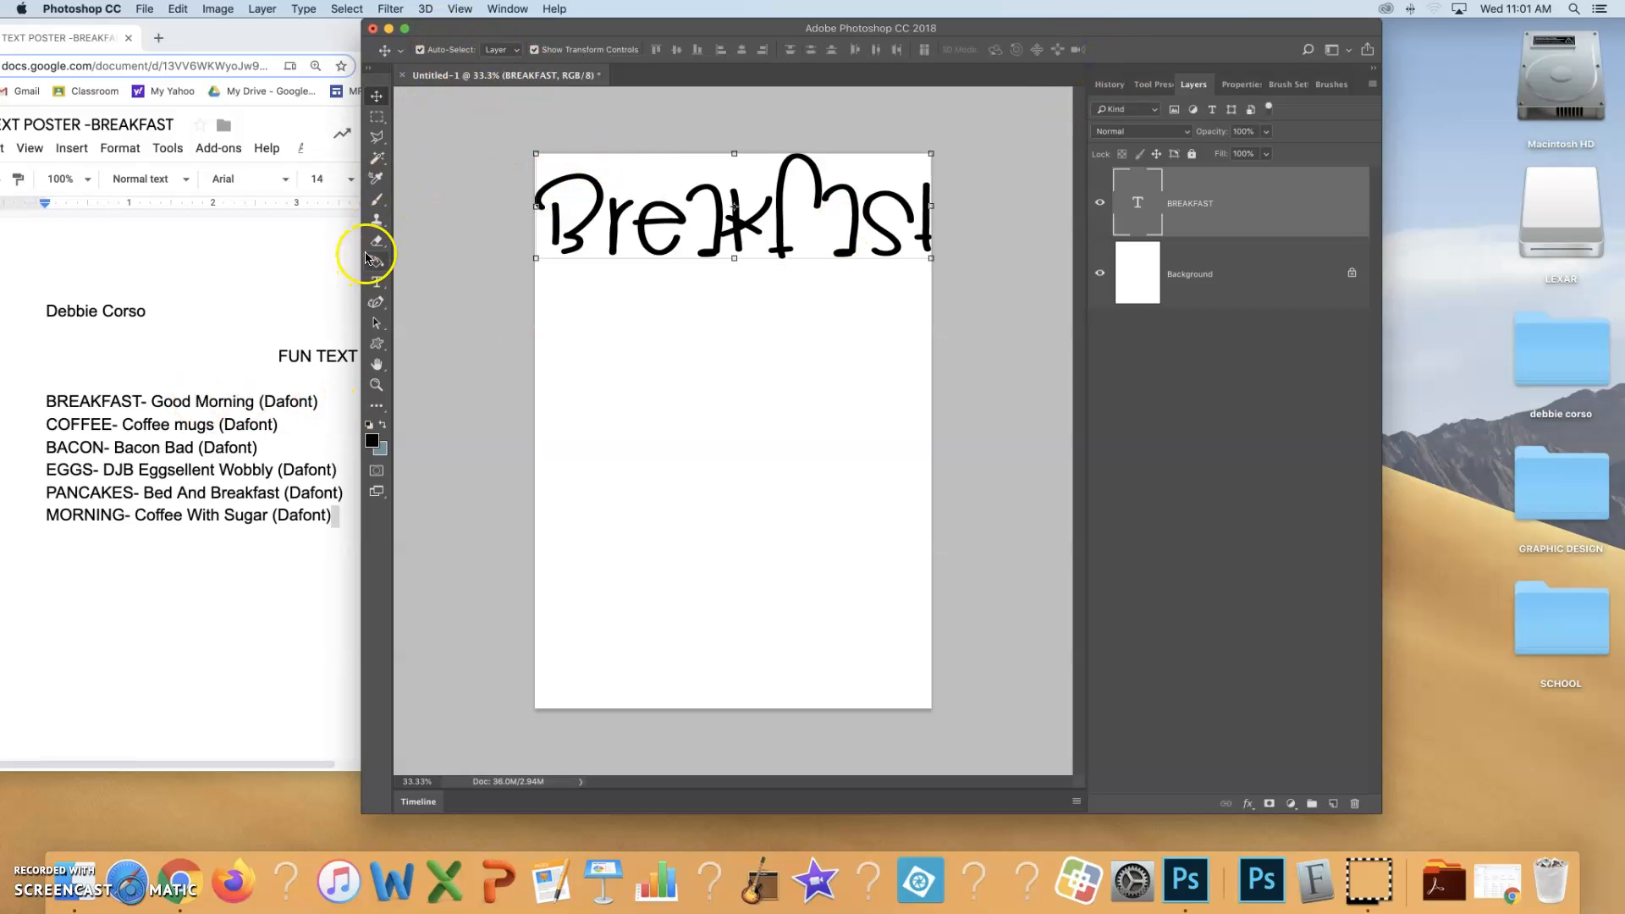
left_click(376, 282)
left_click(518, 50)
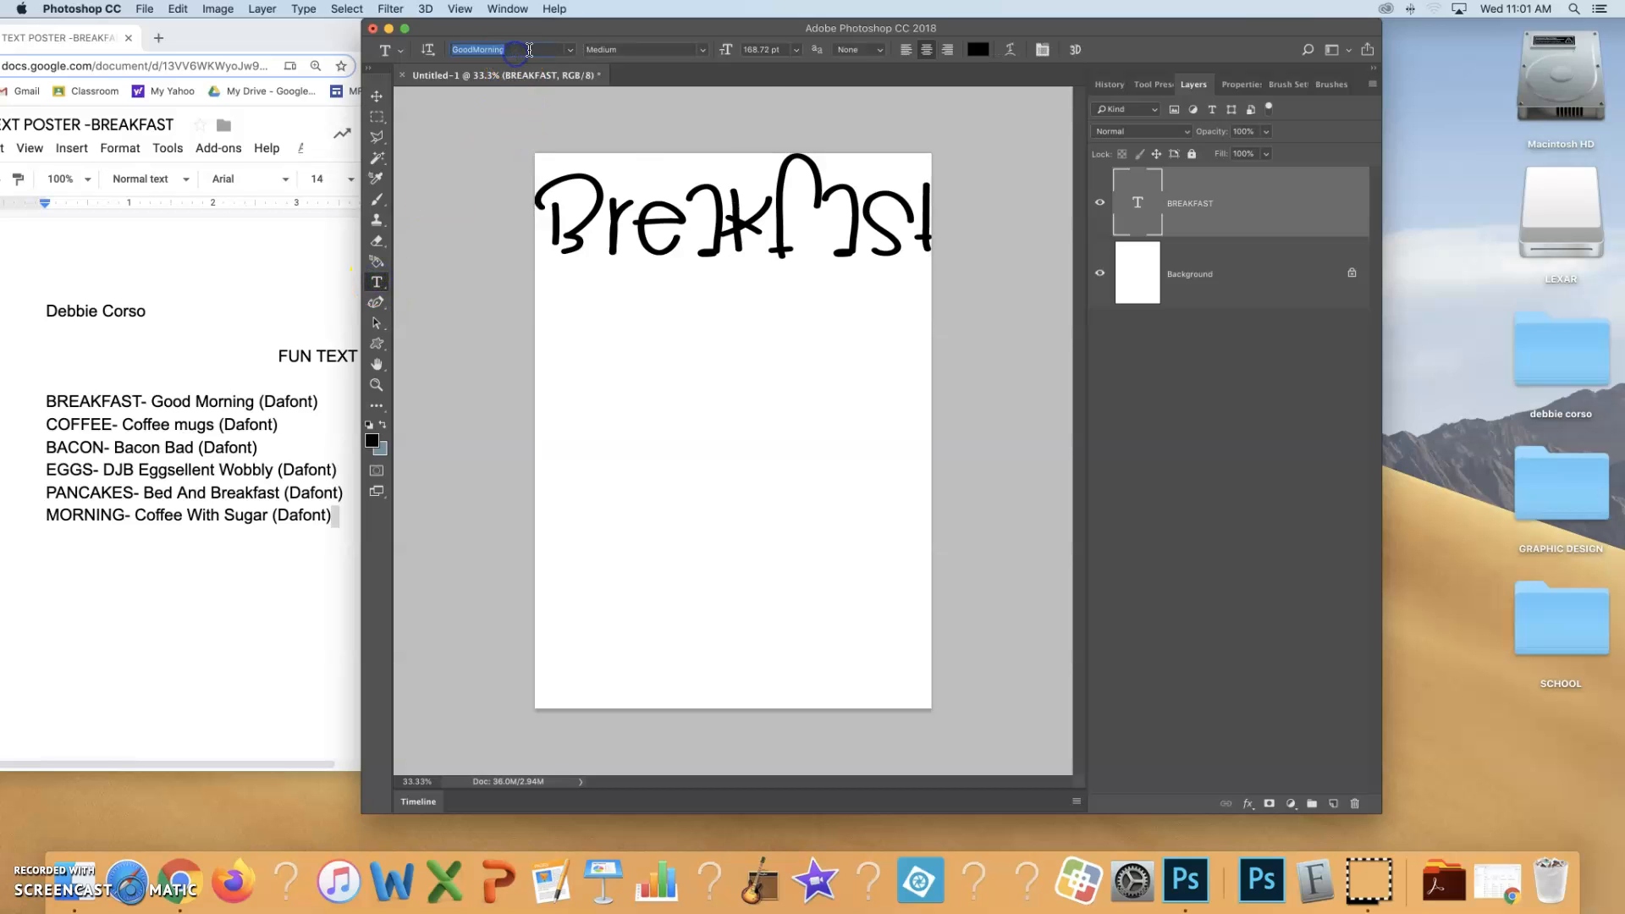
left_click(569, 51)
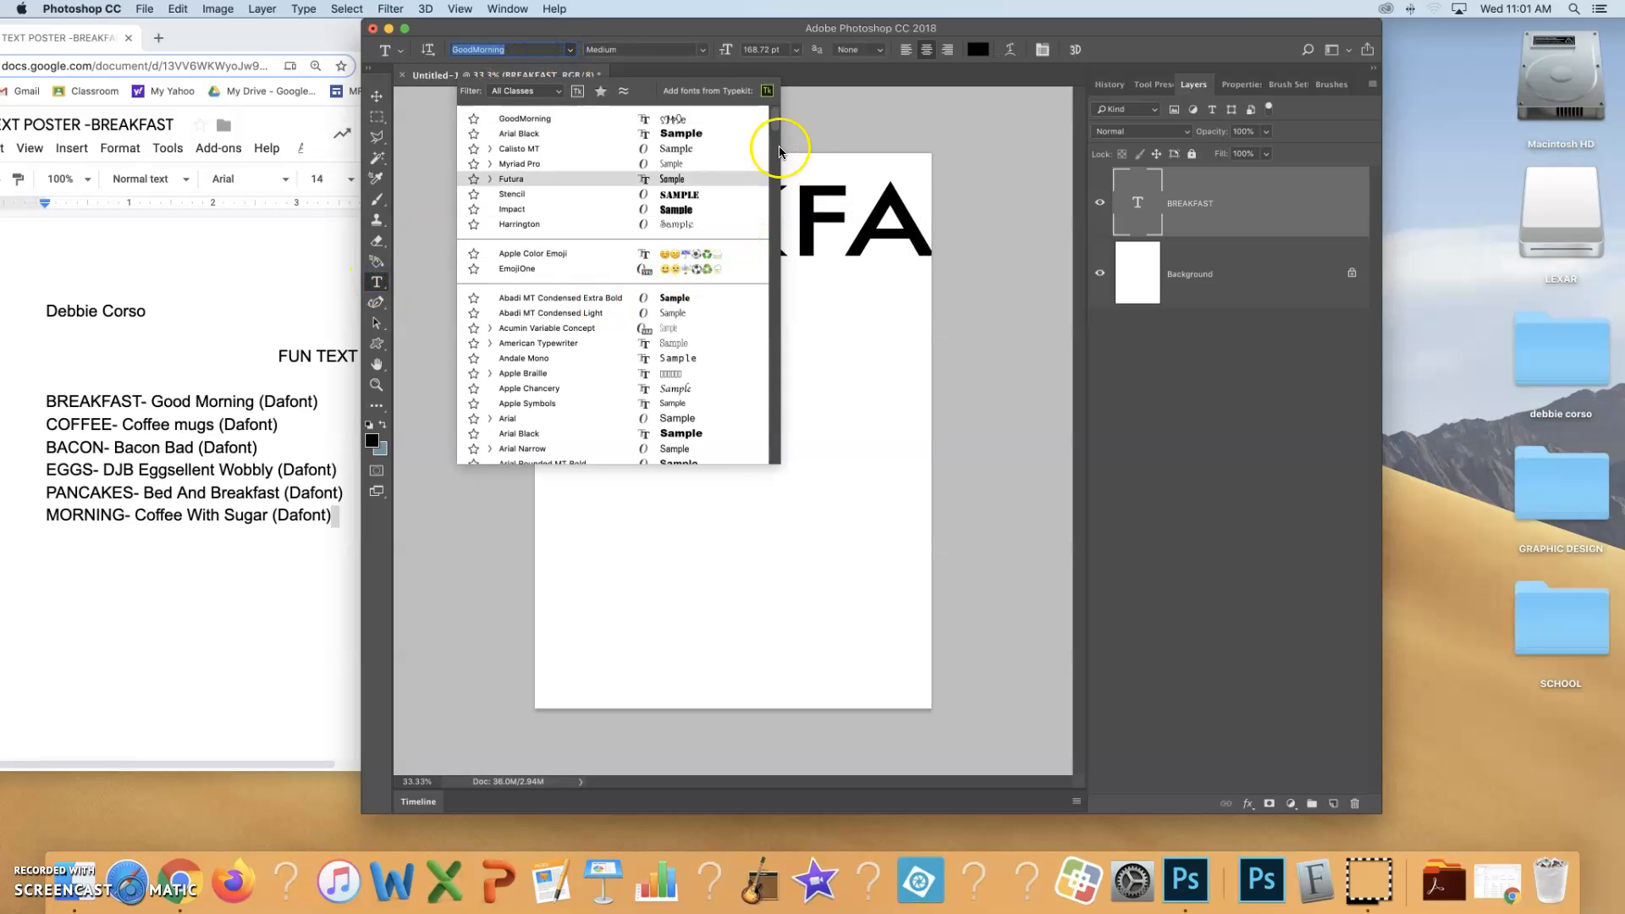
Switch to Finder and open GoodMorning.ttf from the Downloads folder to preview the font
left_click(85, 892)
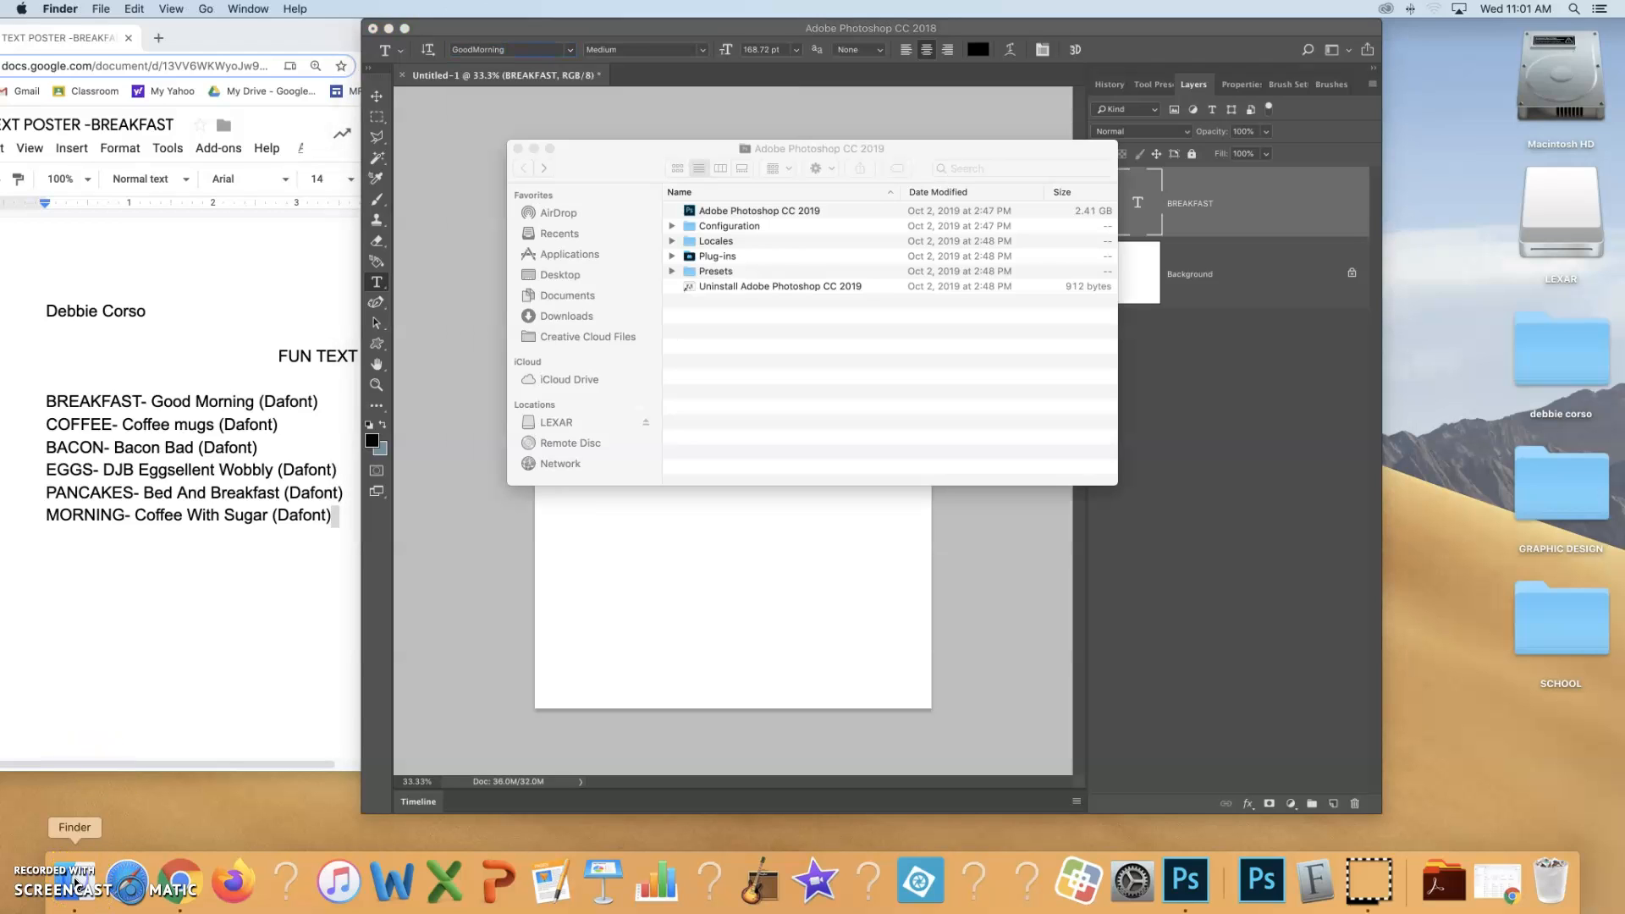
left_click(559, 315)
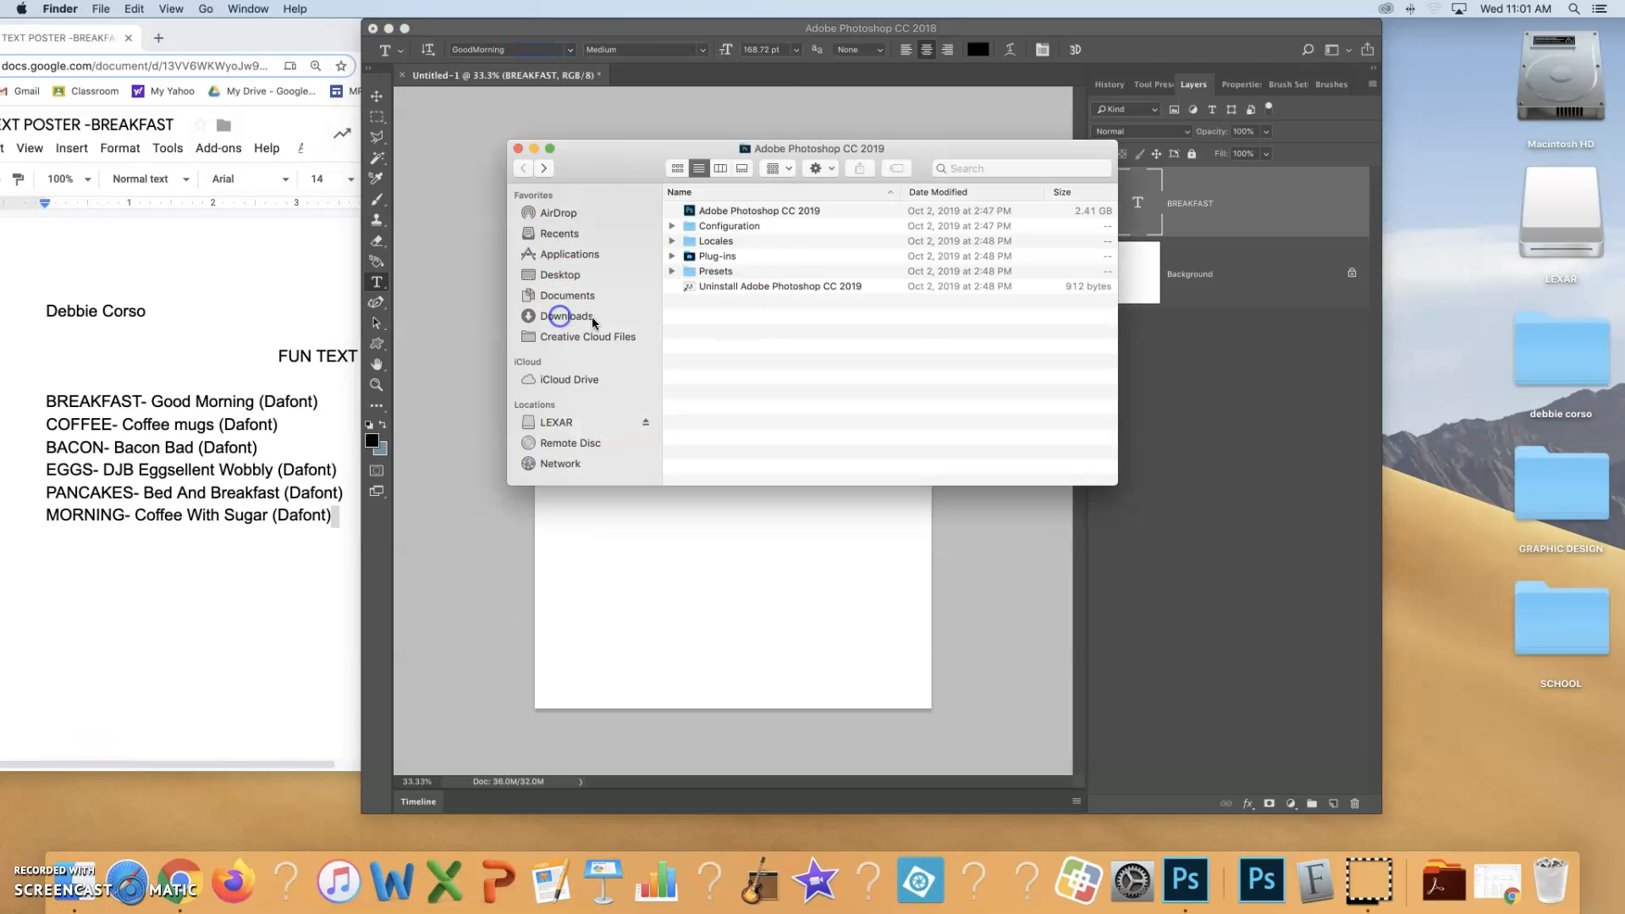
left_click(588, 316)
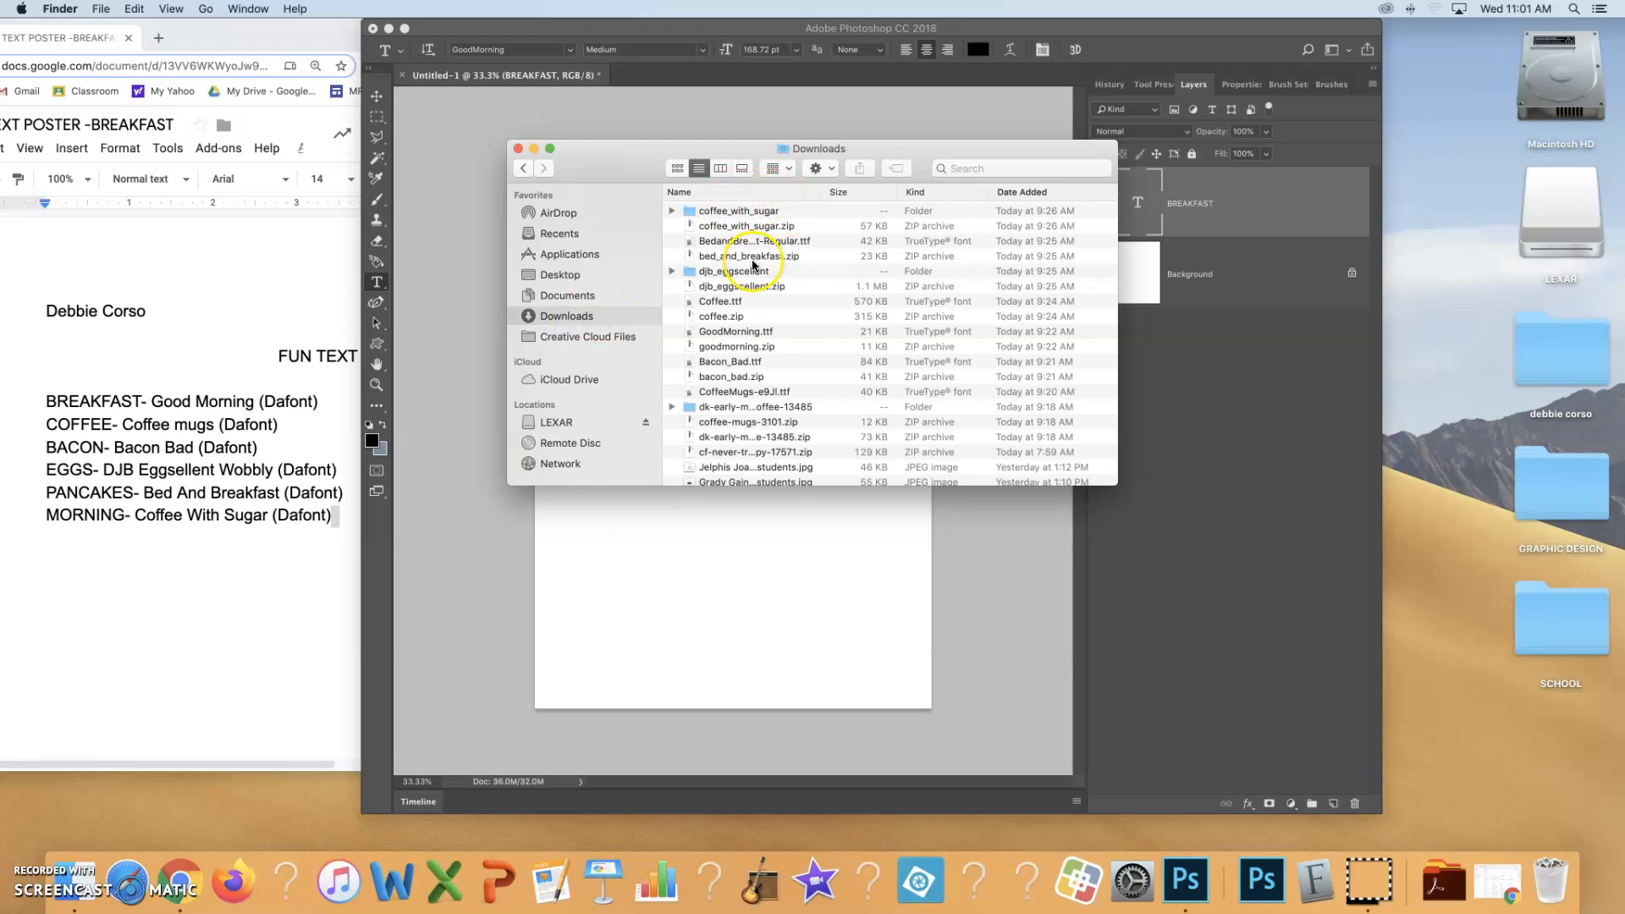
double_click(748, 333)
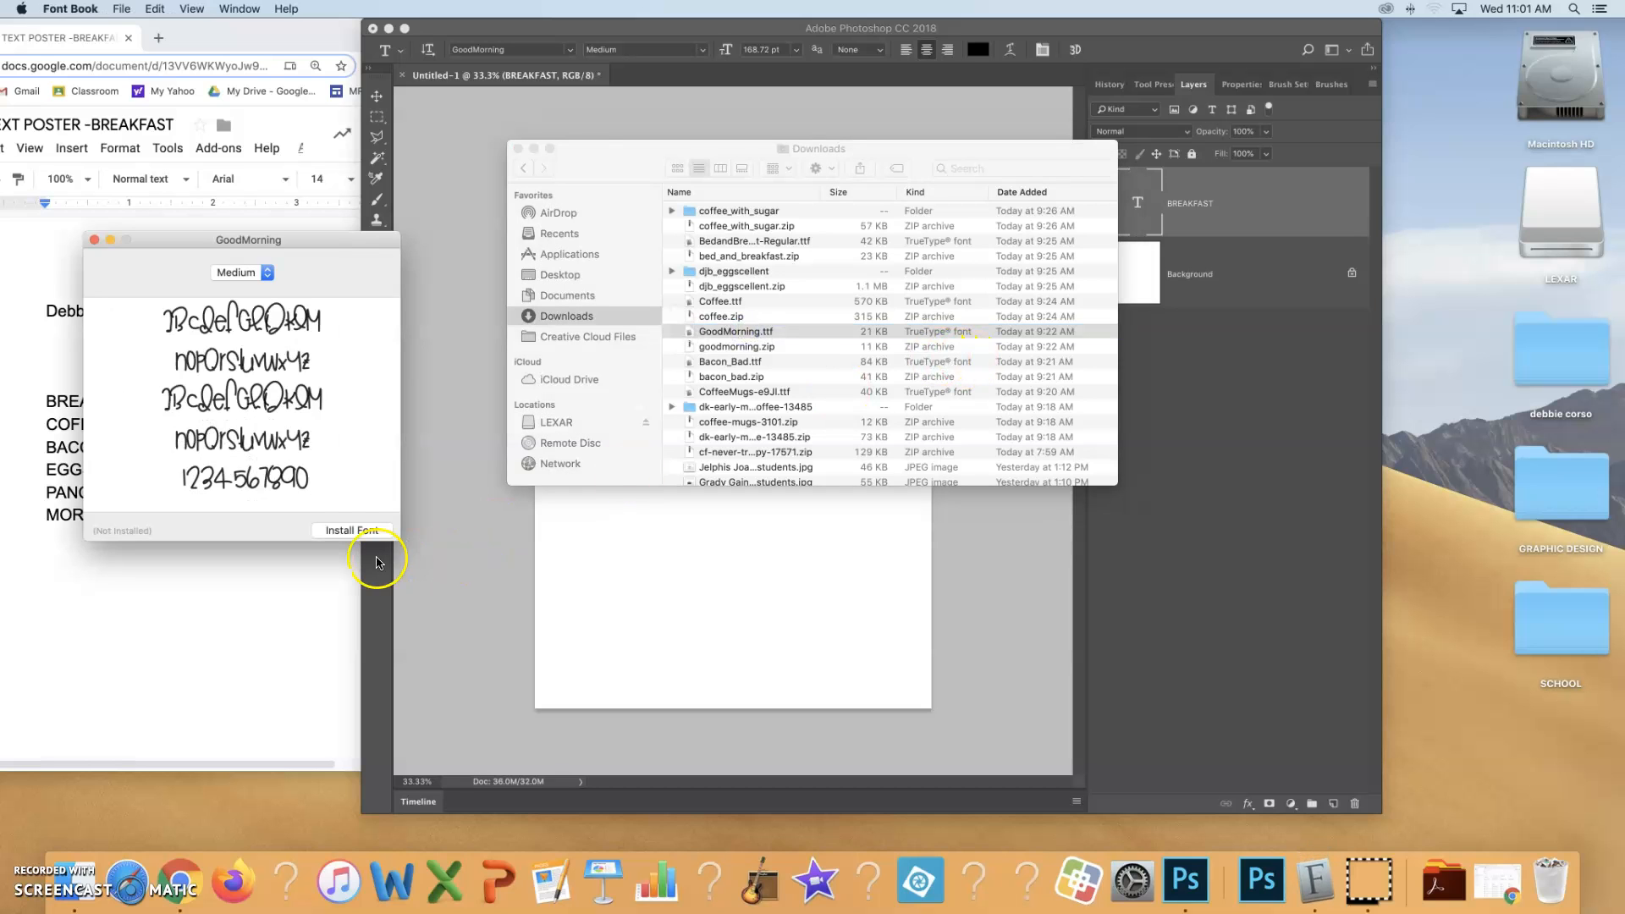
Install the GoodMorning font, selecting GoodMorning.ttf in the font validation, and close the font library window
left_click(339, 531)
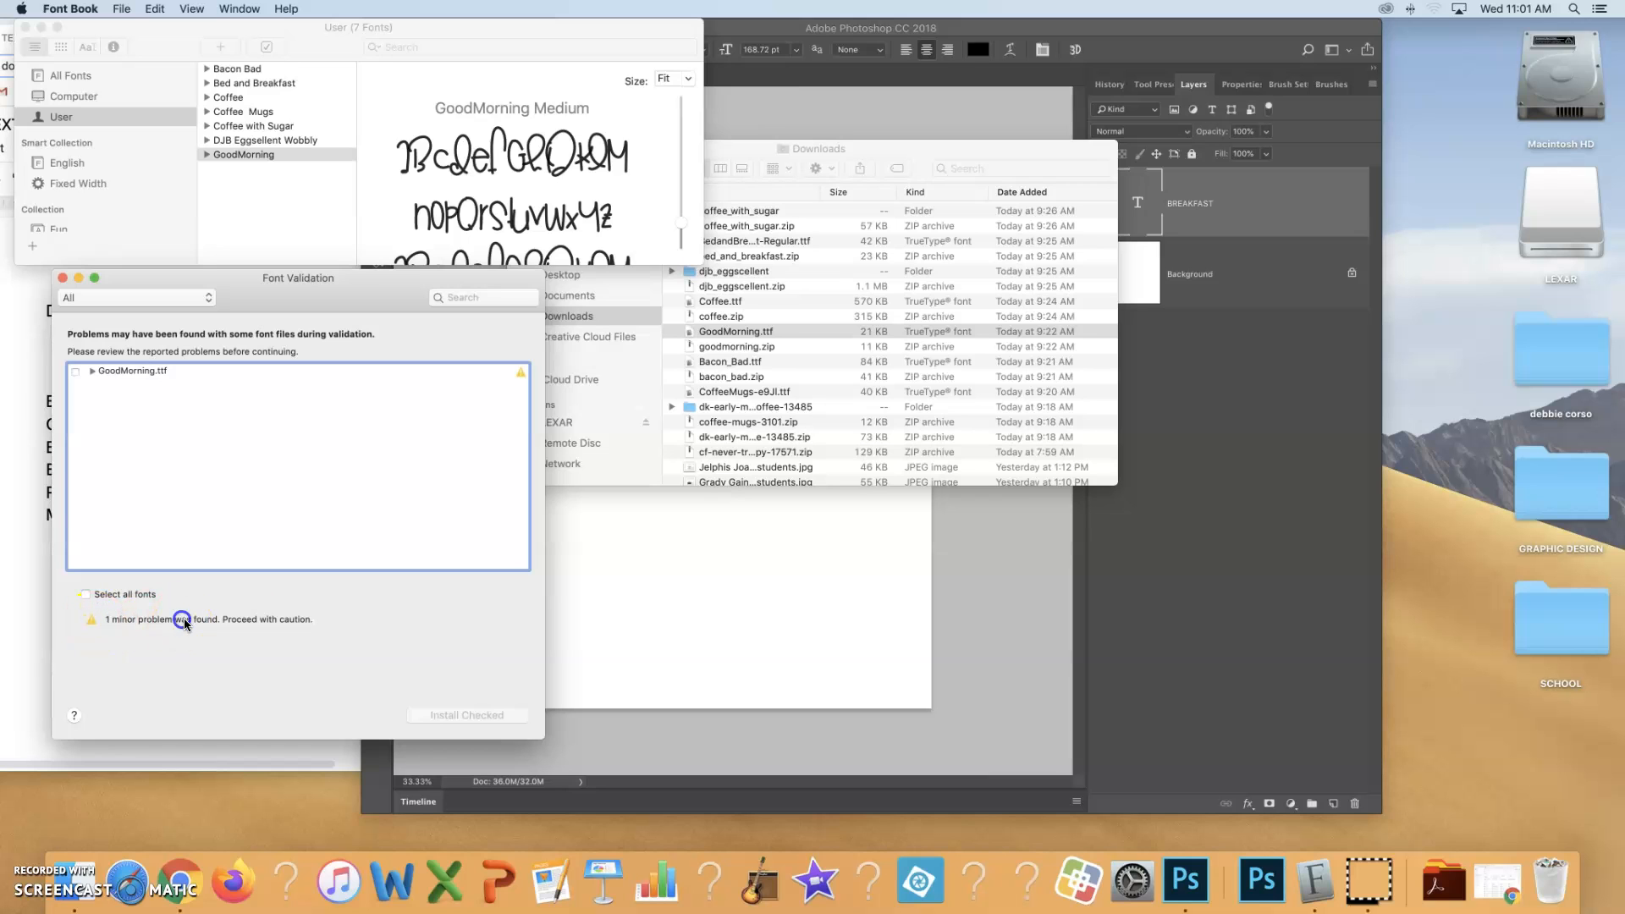
left_click(75, 371)
left_click(454, 704)
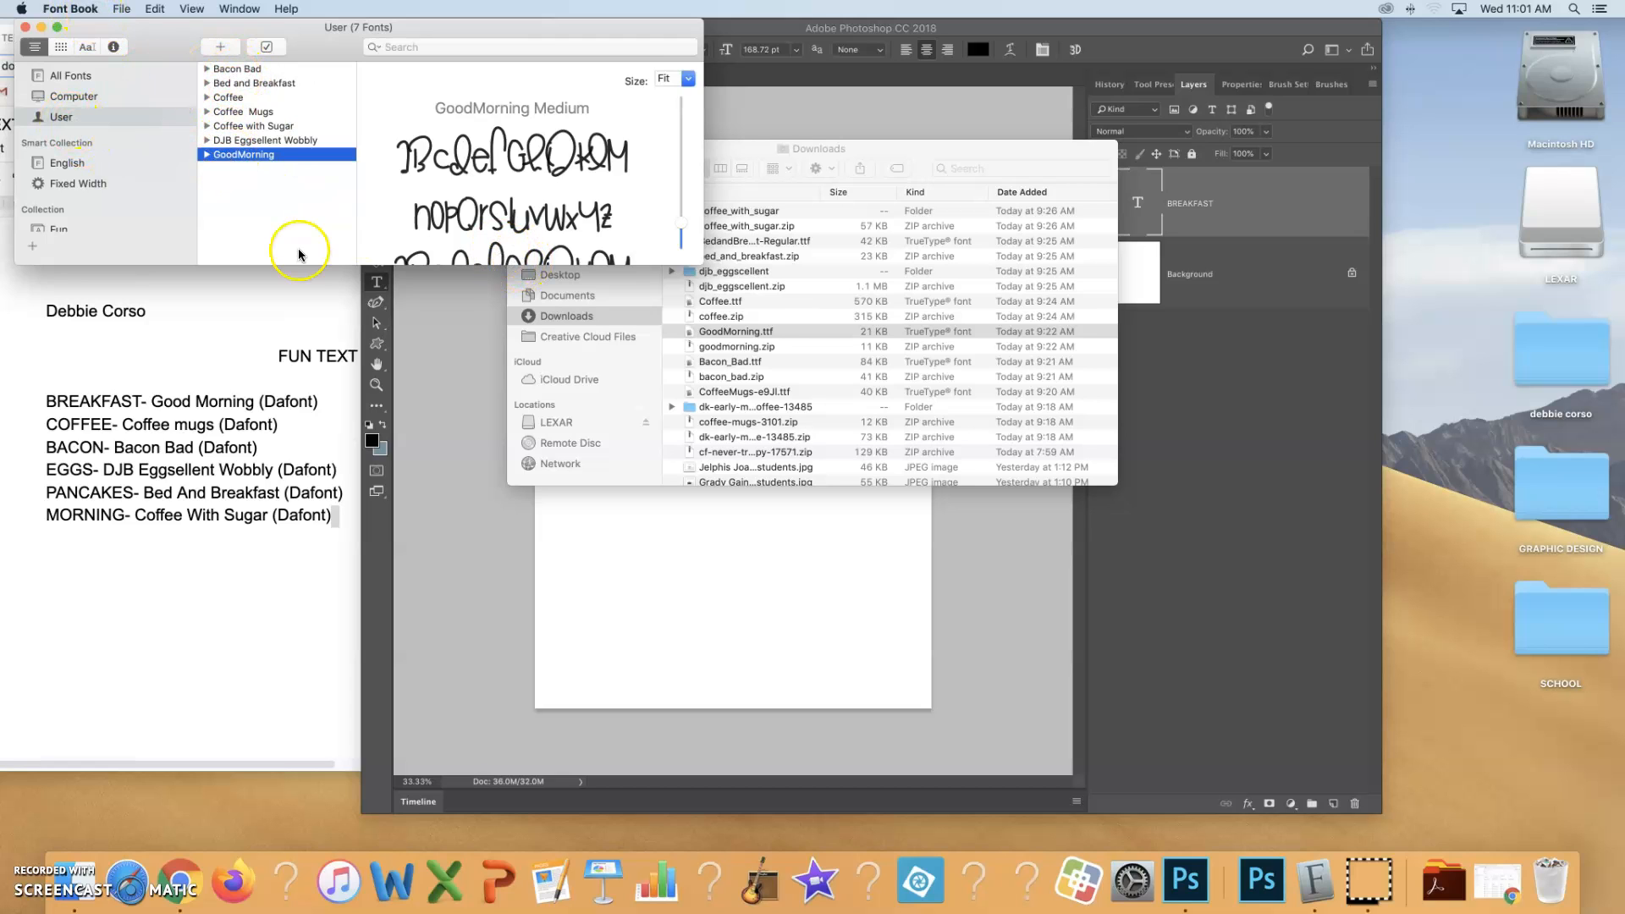
left_click(26, 28)
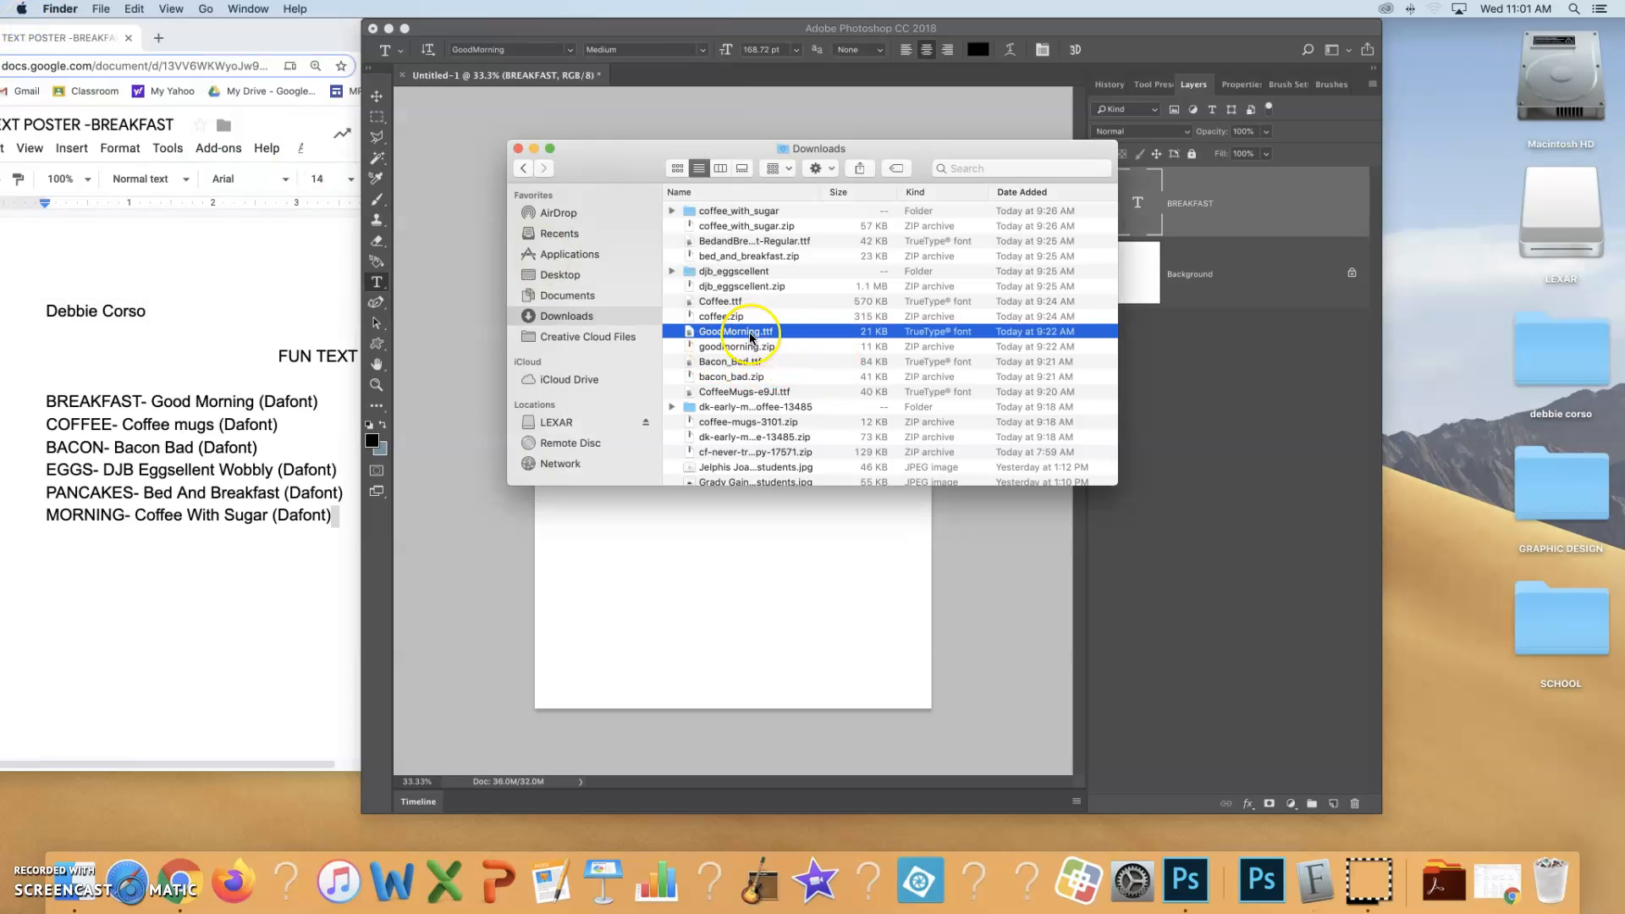
Install the DK Early Morning Coffee font from the dk-early-morning-coffee-13485 folder and close the font library and Finder windows
double_click(733, 409)
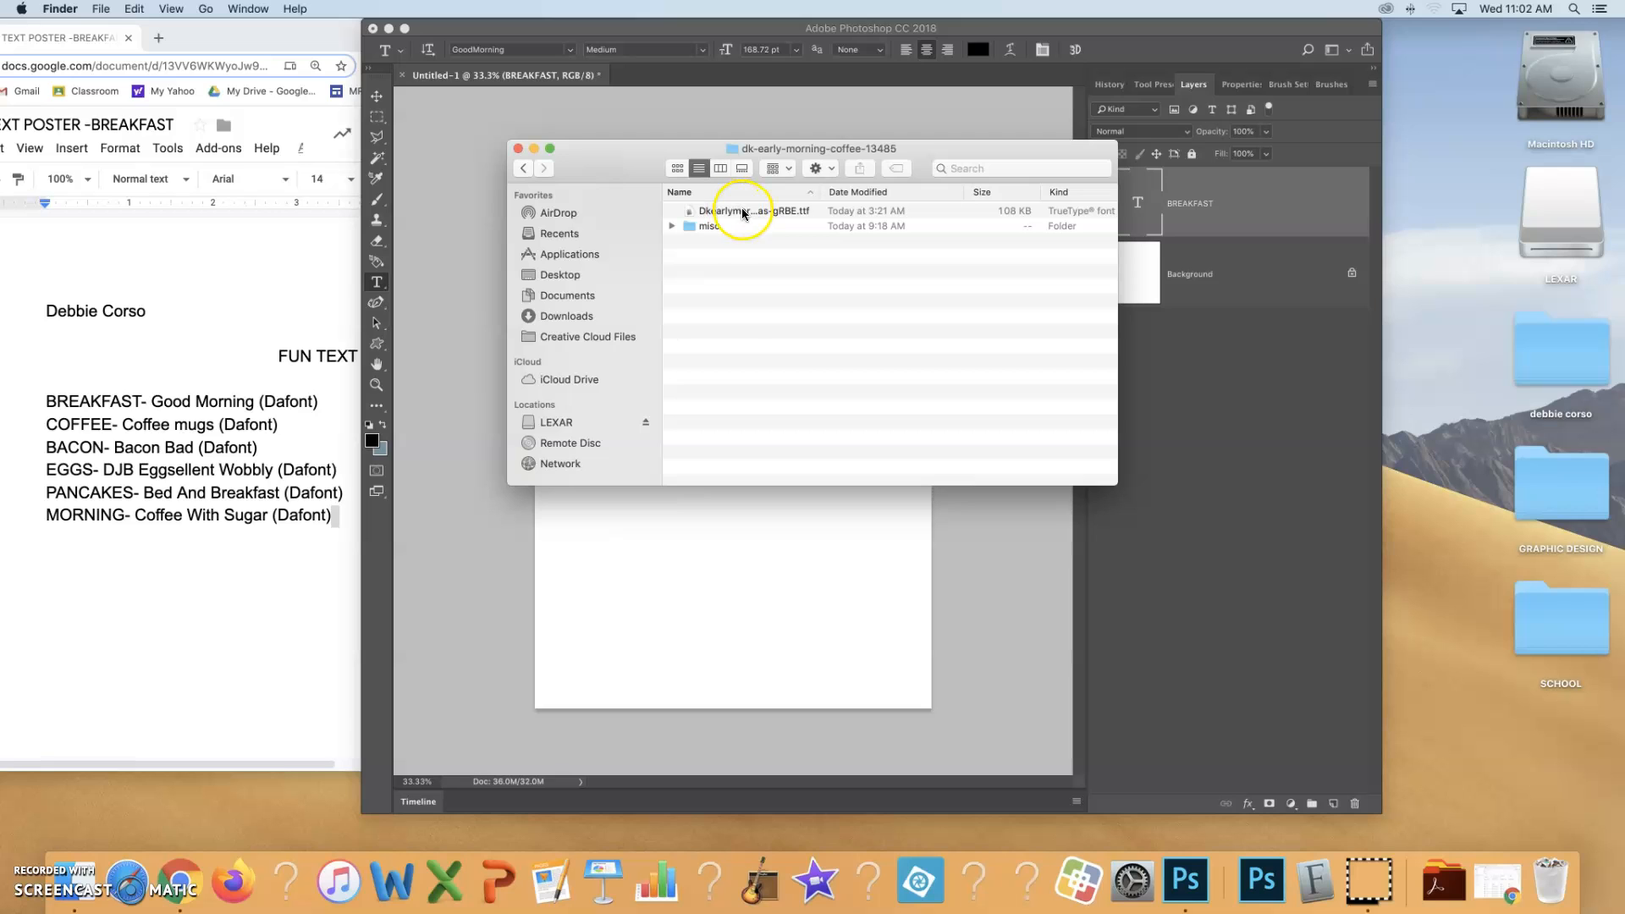
double_click(690, 212)
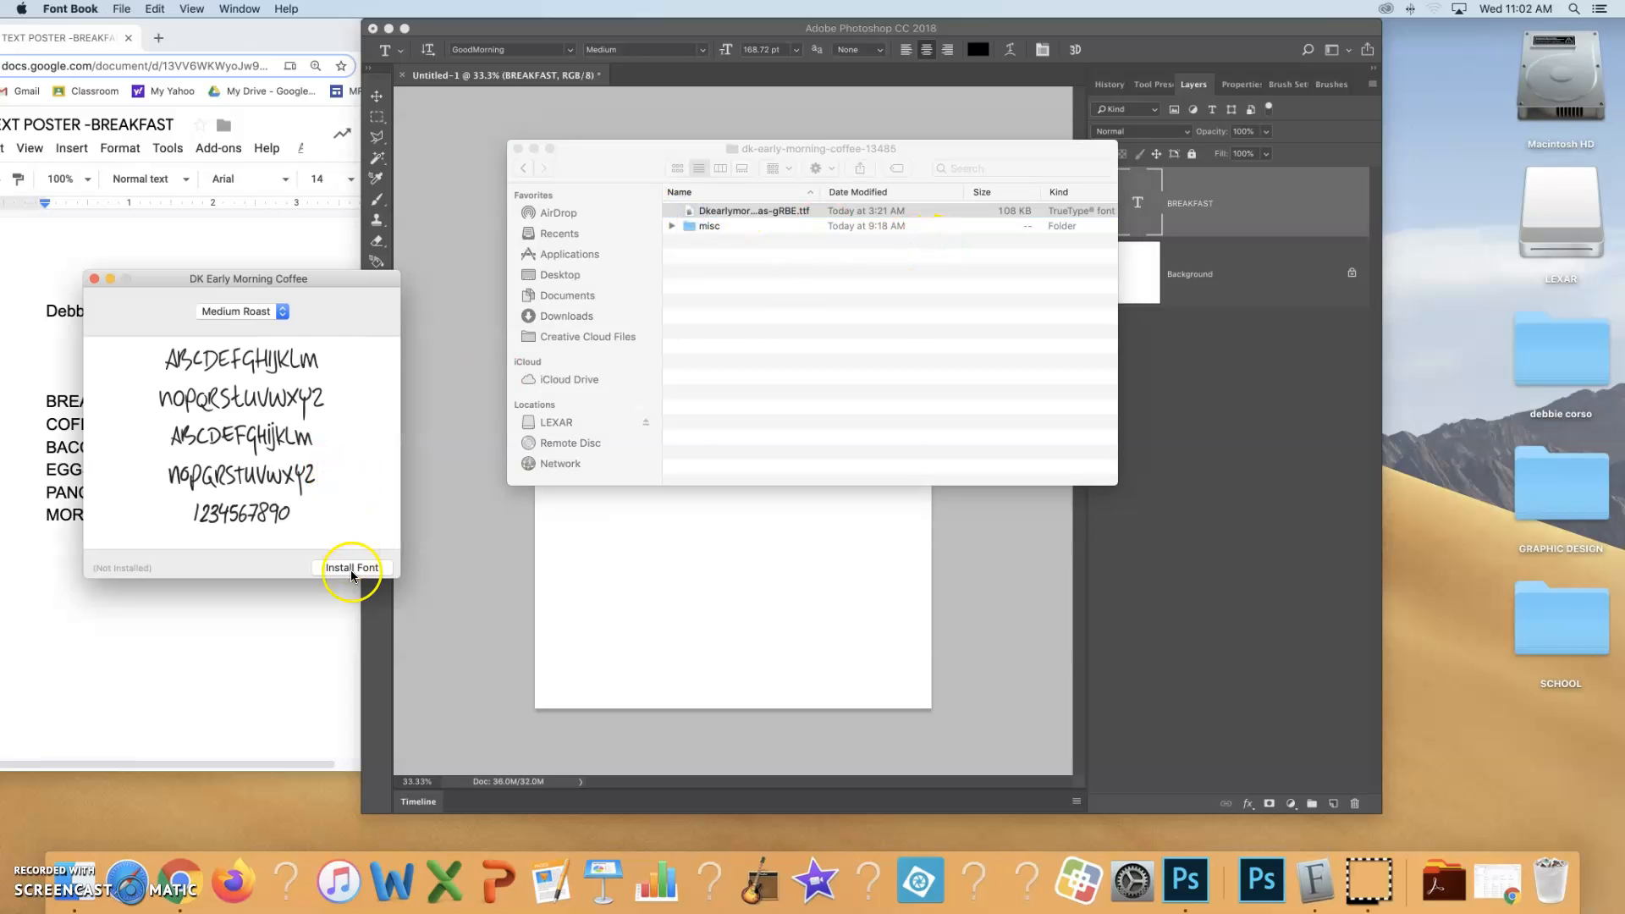
left_click(352, 568)
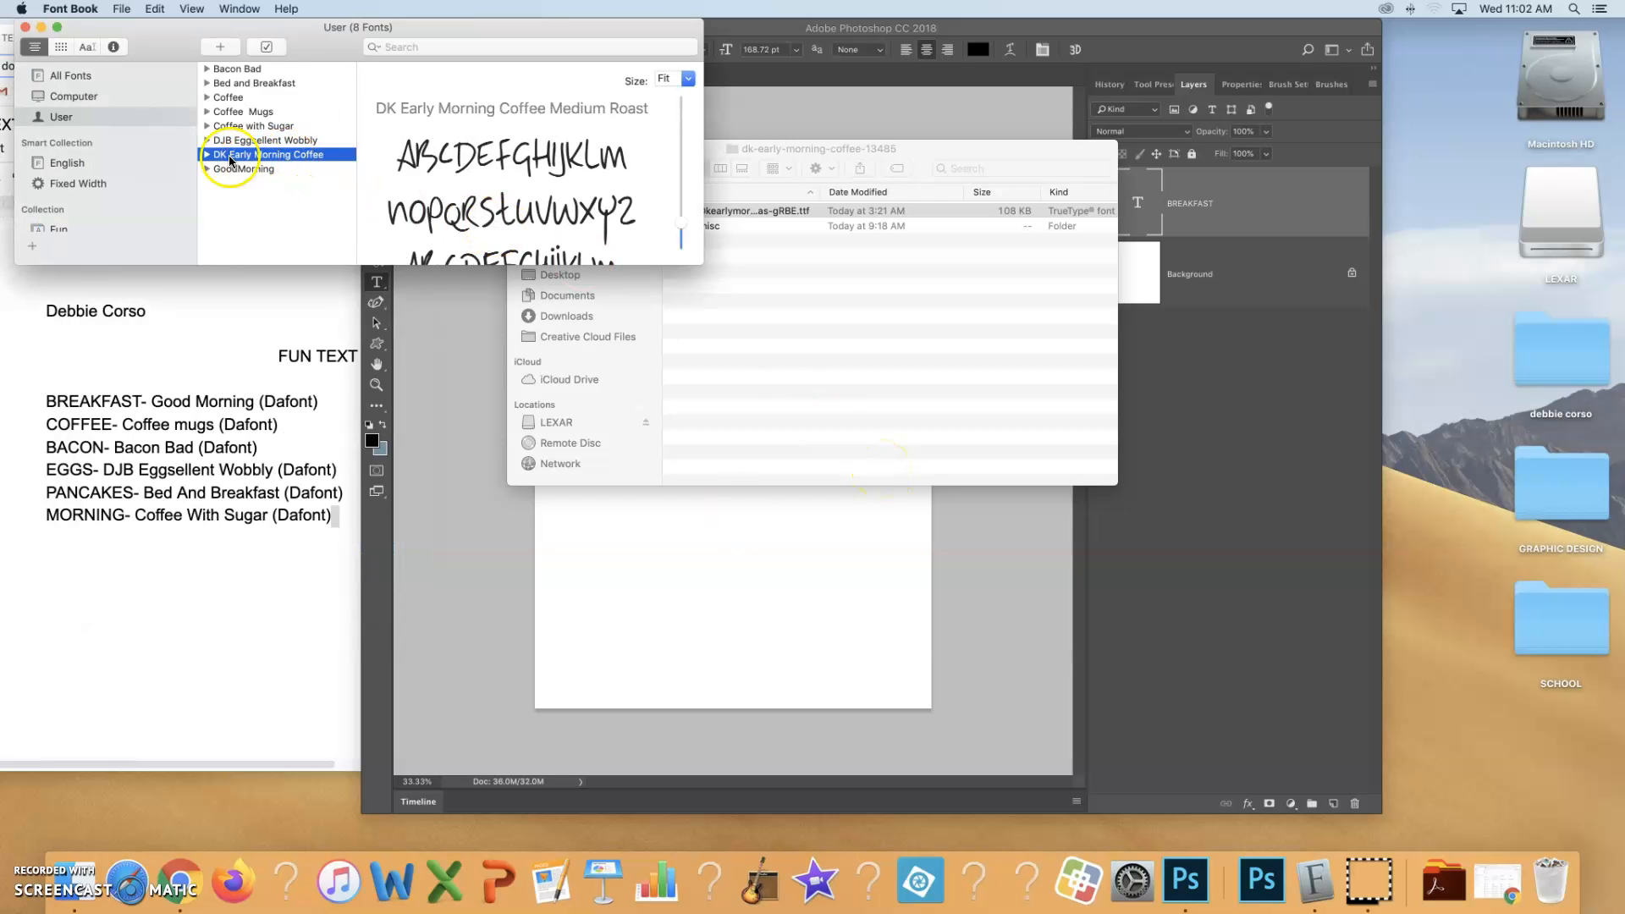
left_click(26, 27)
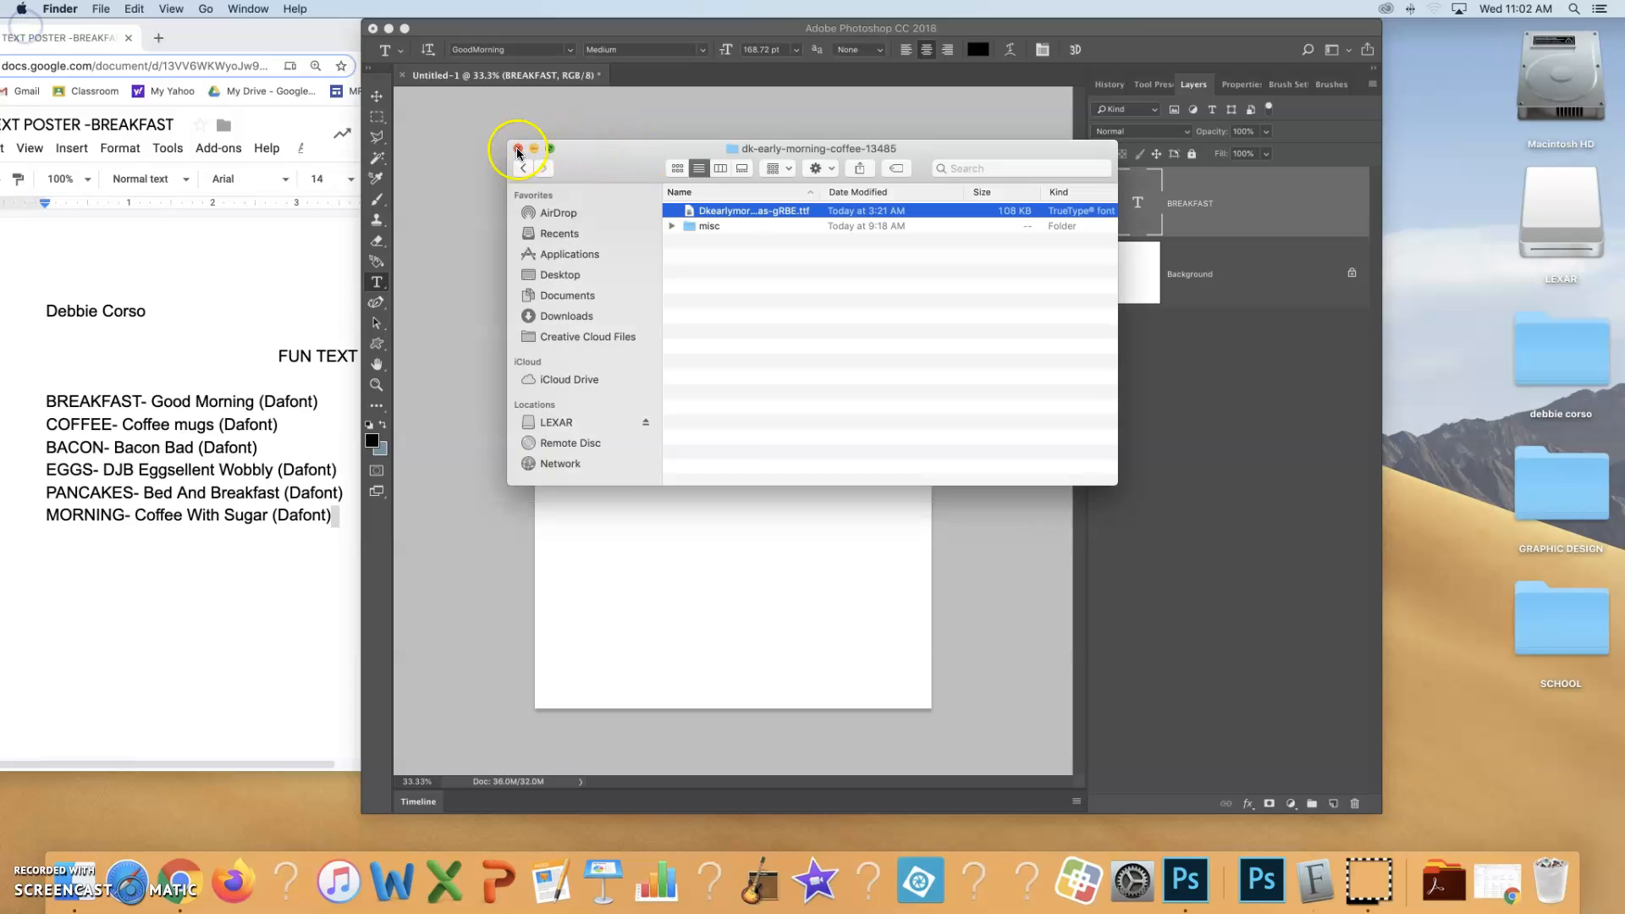
left_click(518, 149)
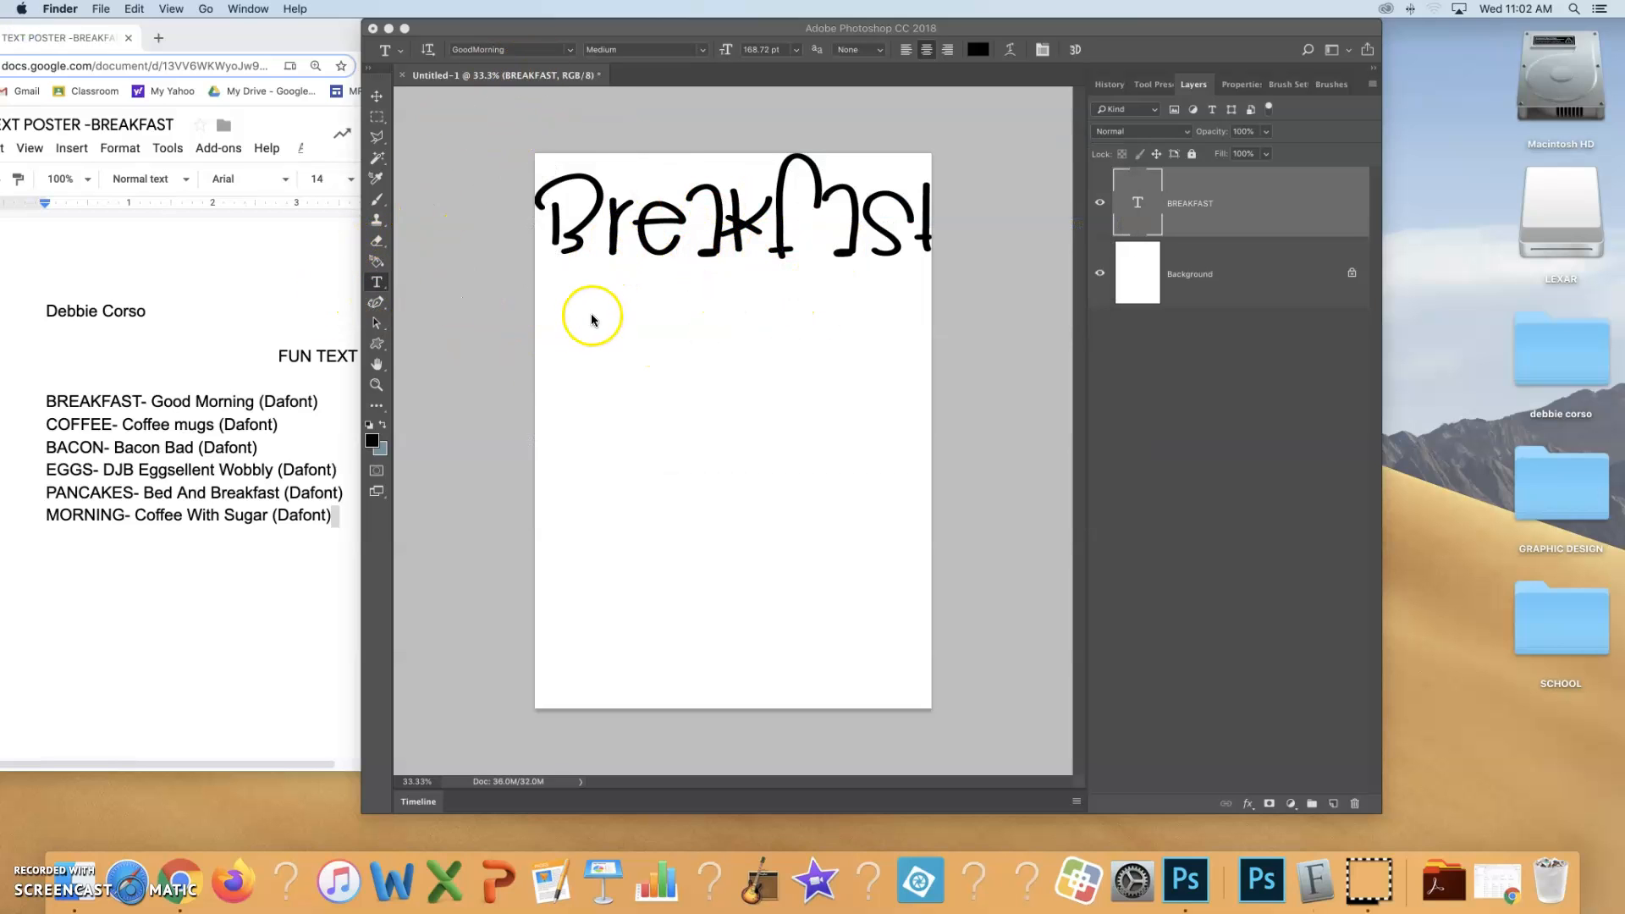
Add the word COFFEE in the Coffee Mugs font at 72 pt below BREAKFAST and move it fully onto the page
left_click(551, 347)
left_click(567, 334)
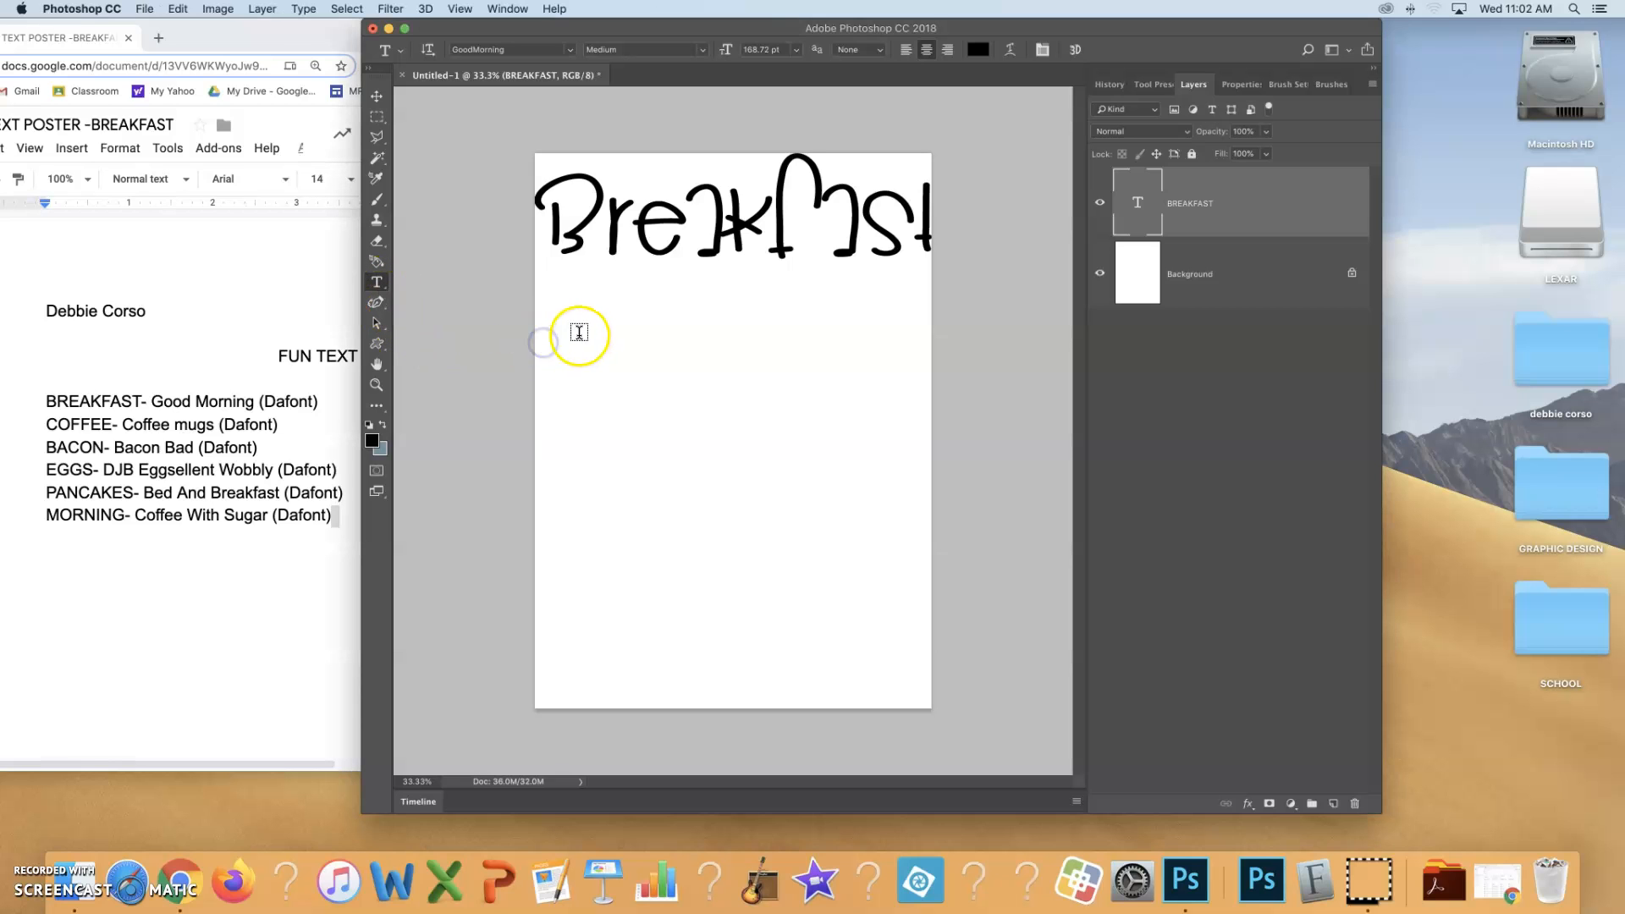
left_click(570, 49)
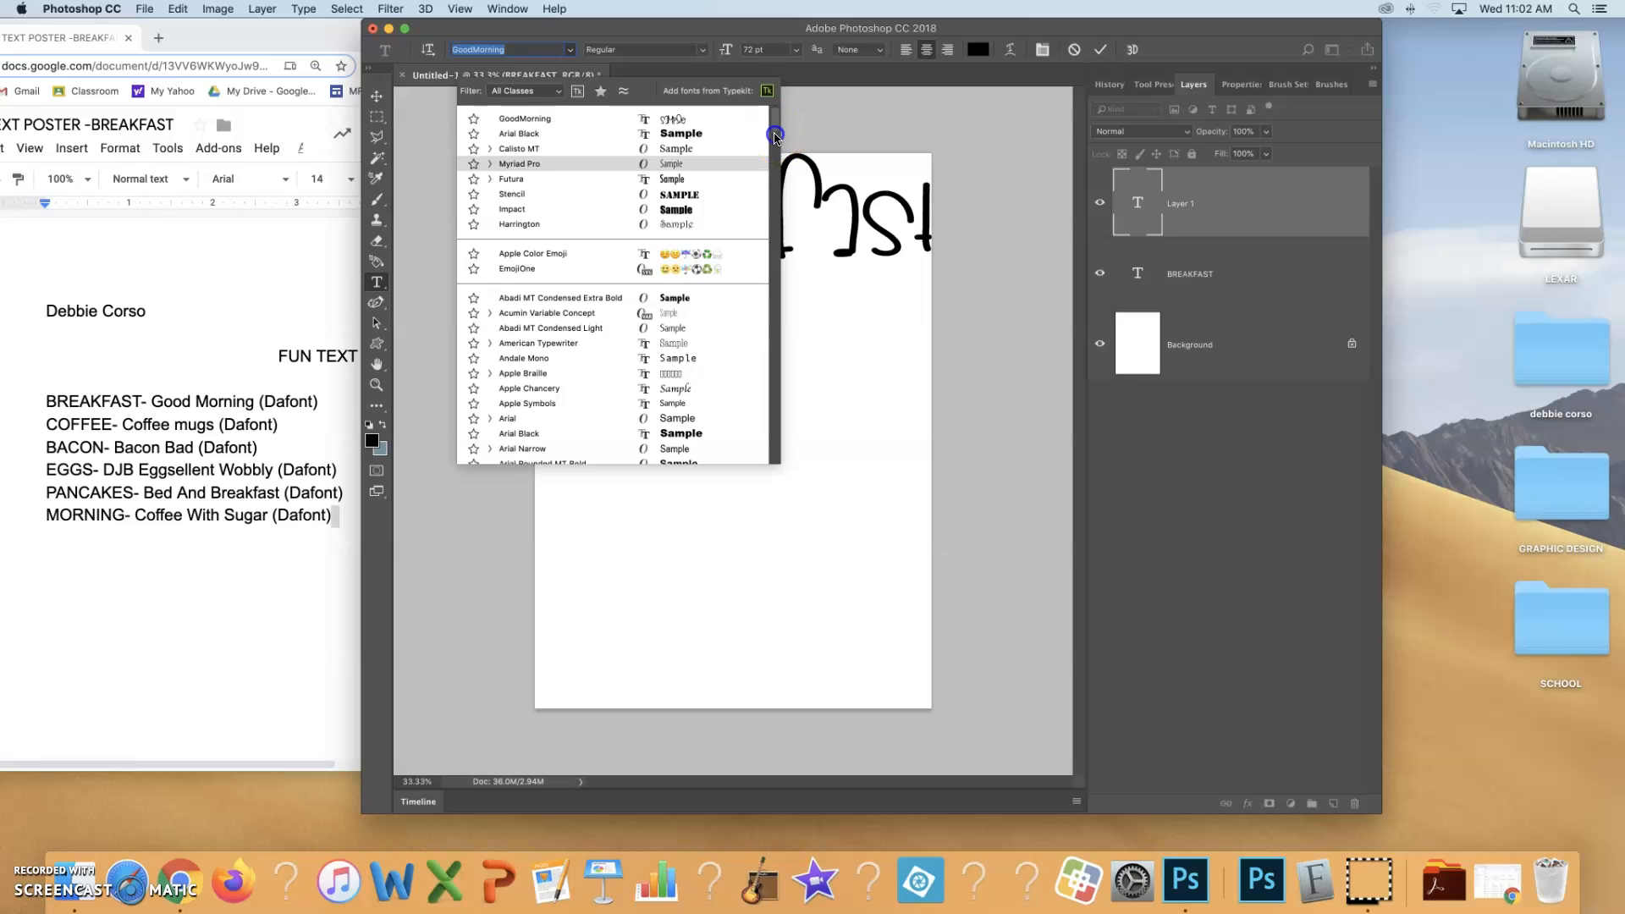
scroll(601, 340, "down", 10)
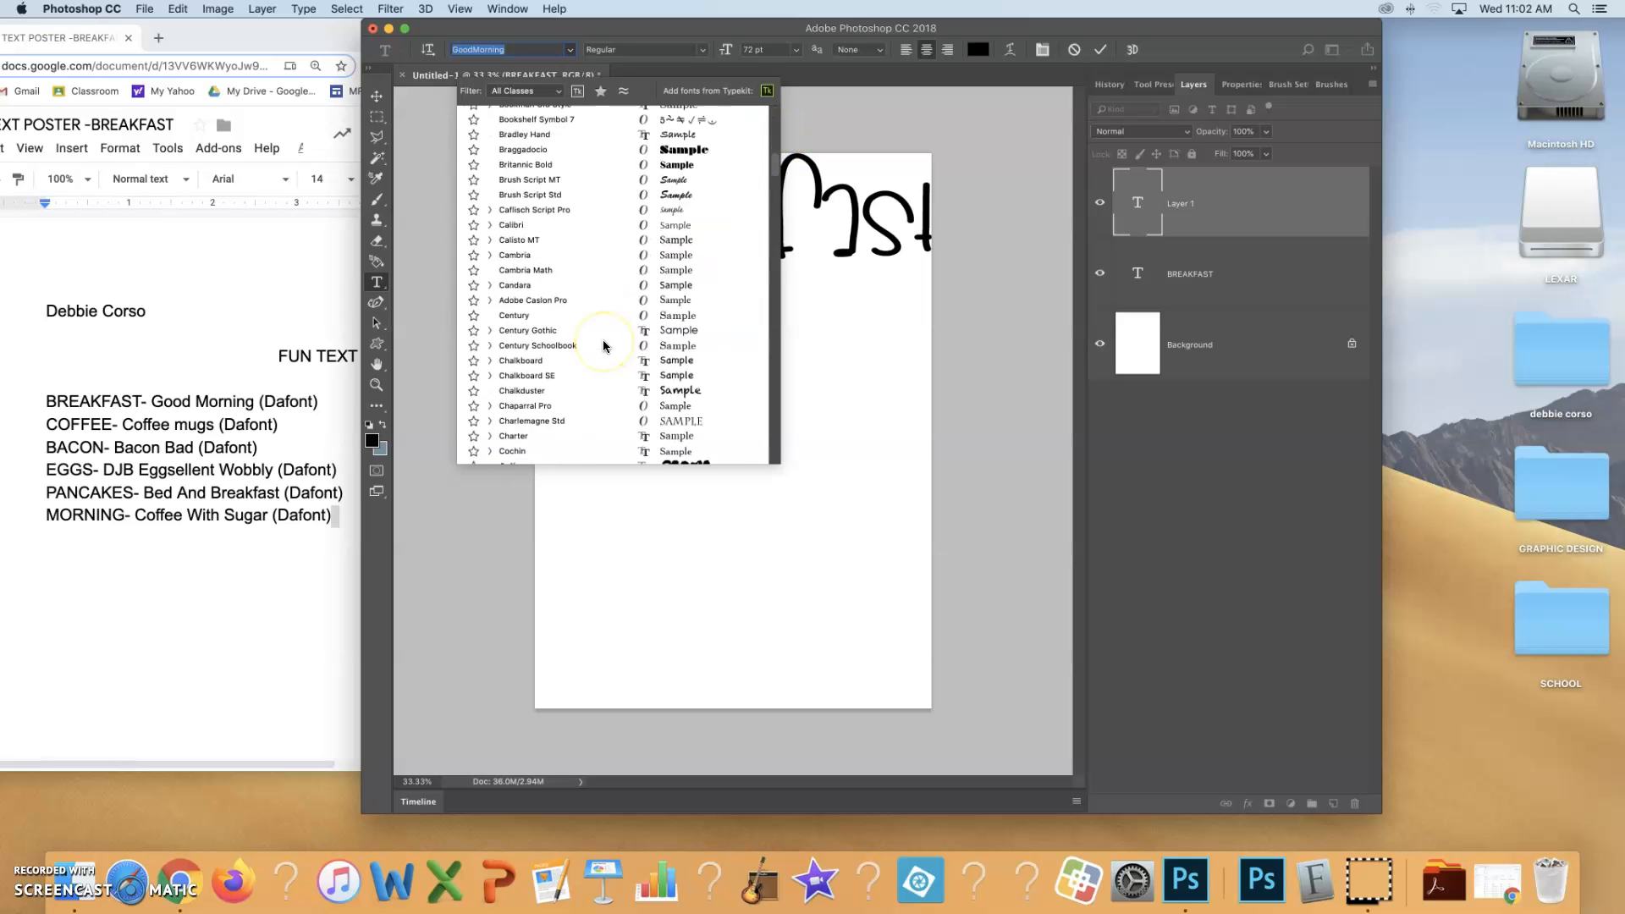
scroll(604, 346, "down", 3)
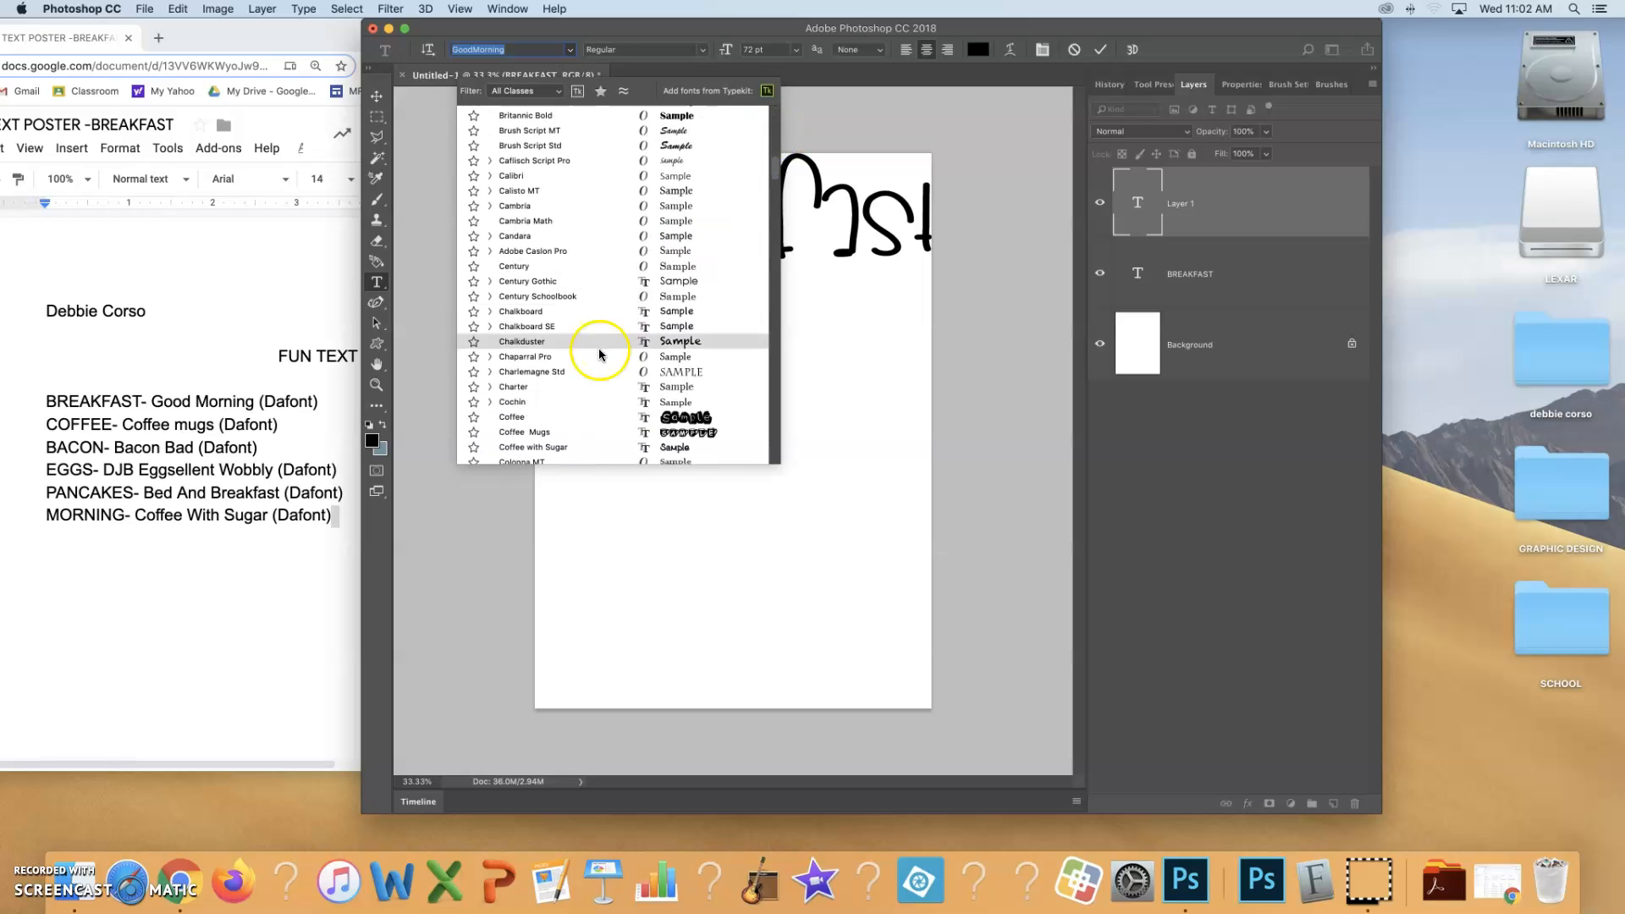
left_click(528, 433)
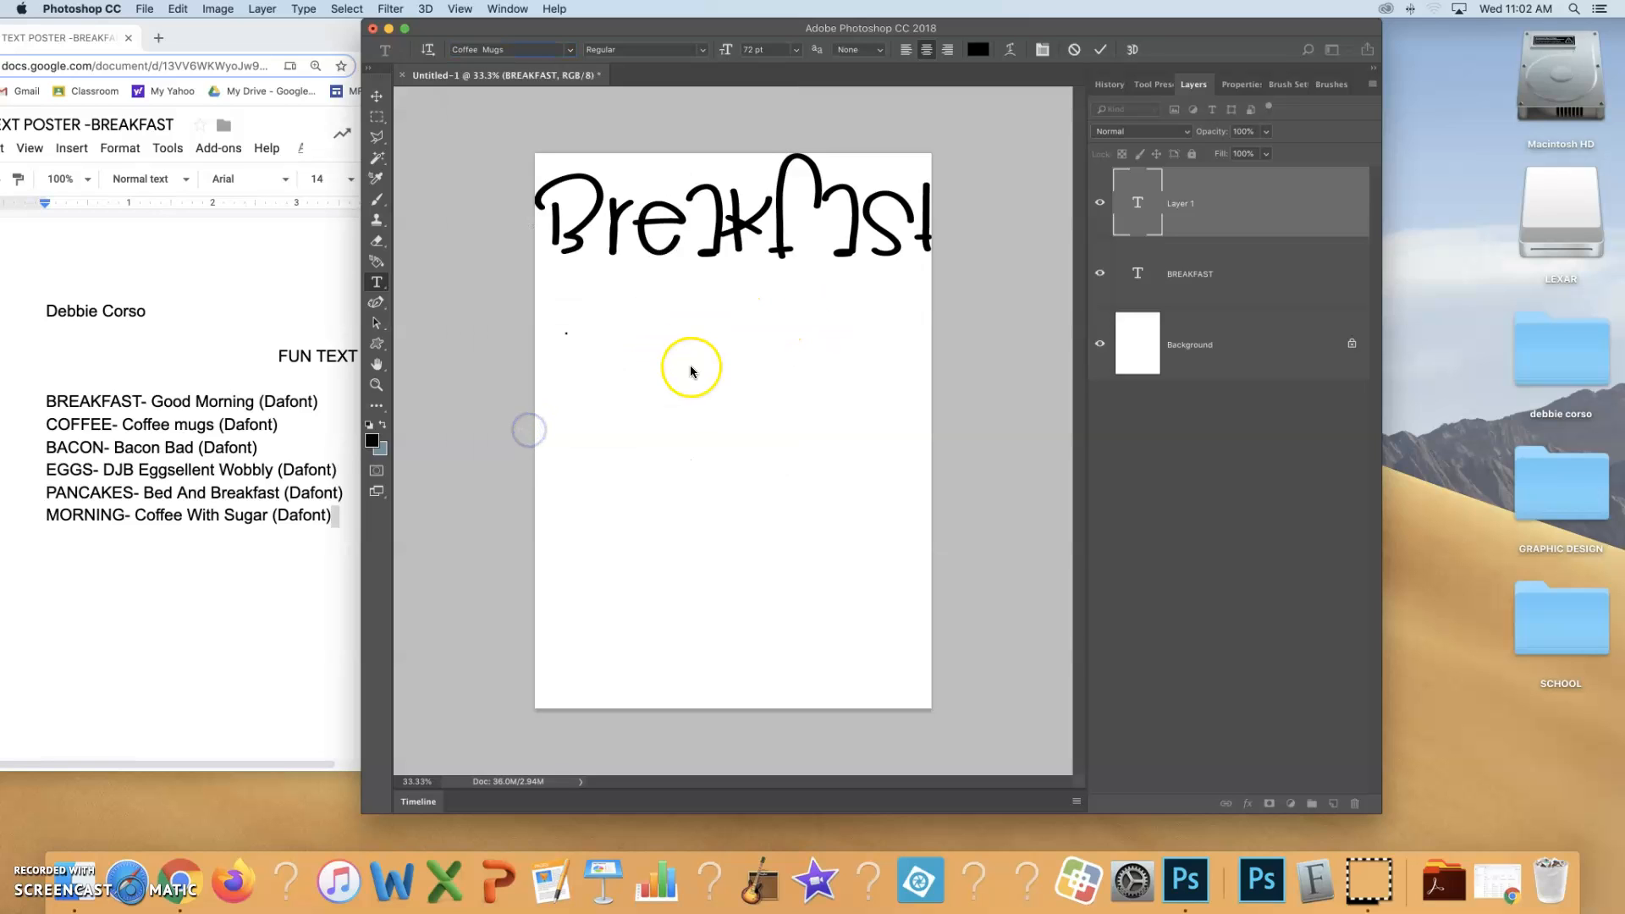
type("COFFEE")
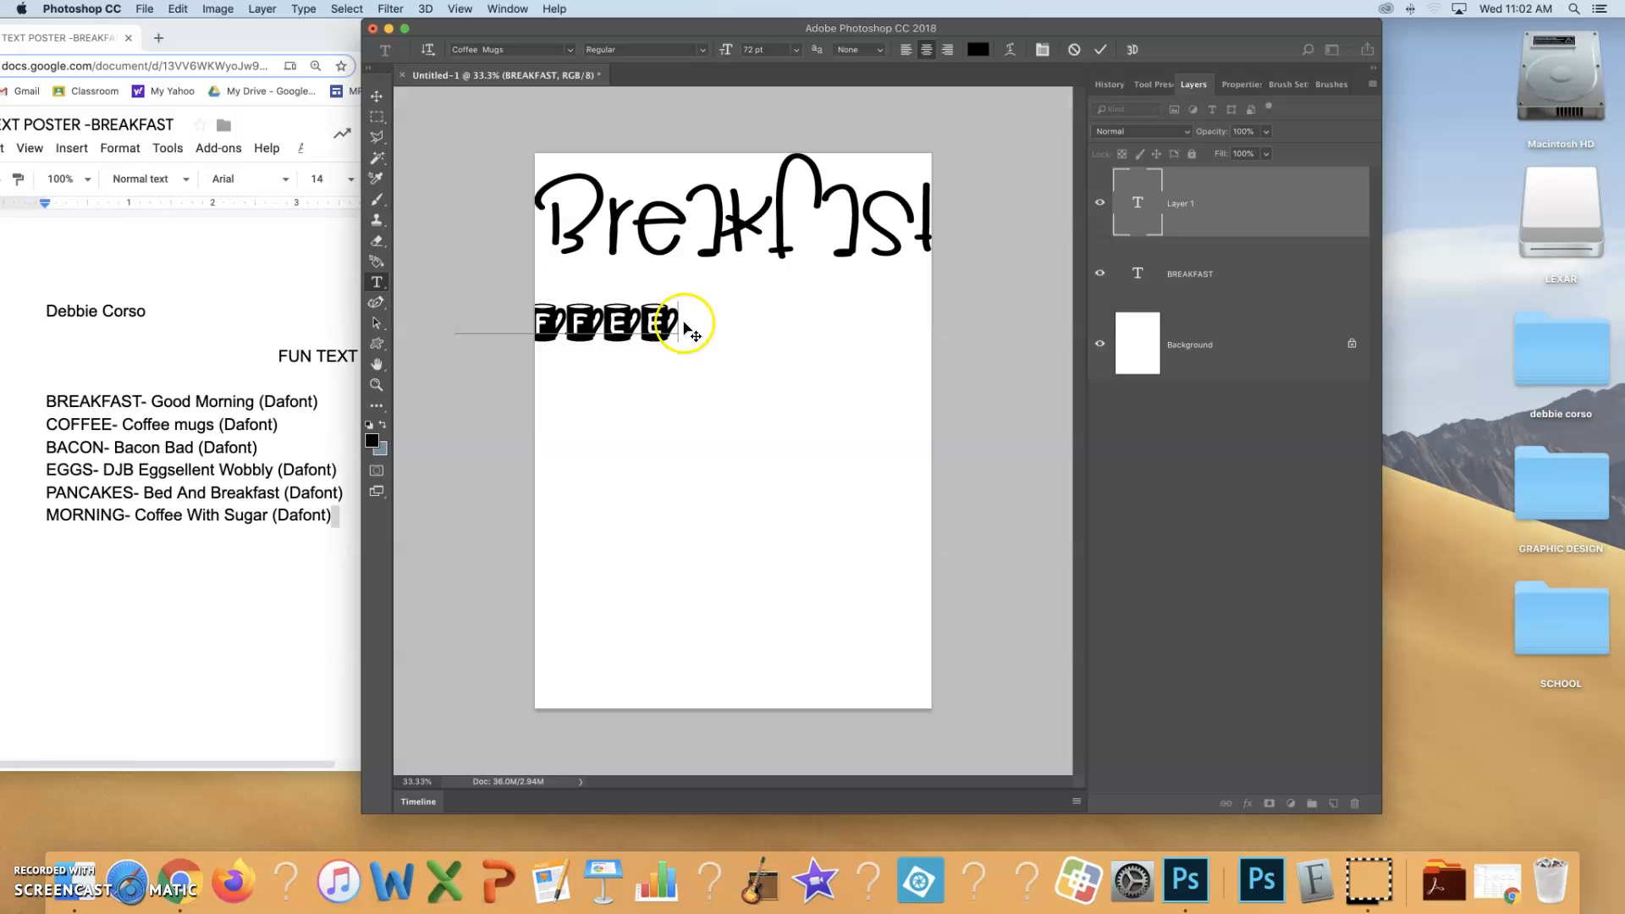
left_click(381, 99)
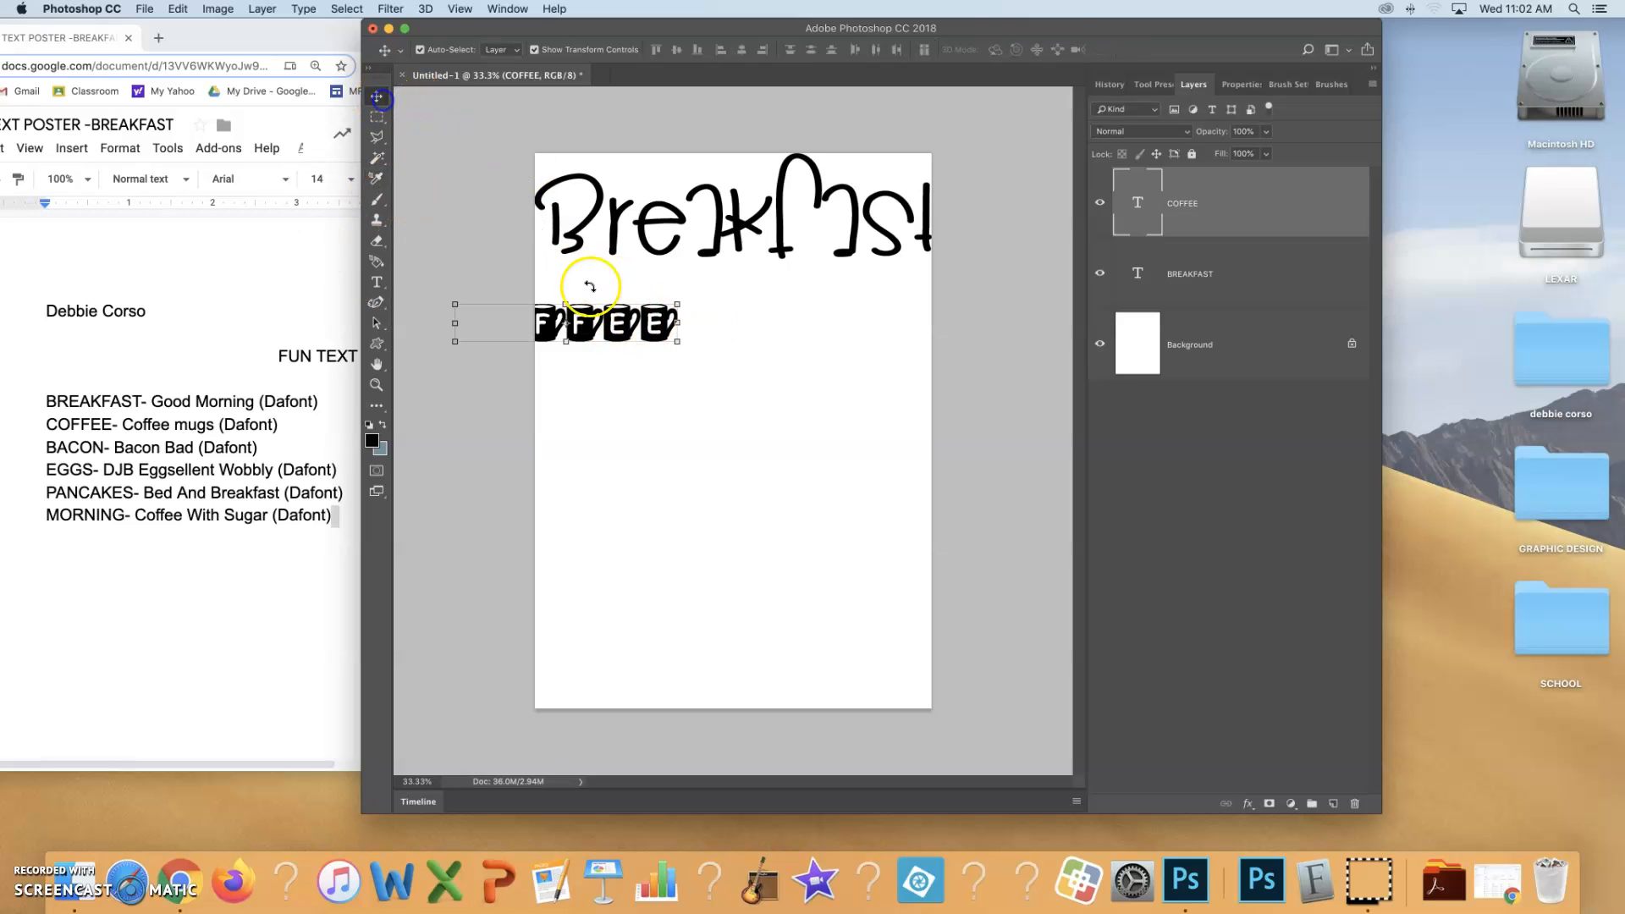
left_click_drag(609, 314, 694, 314)
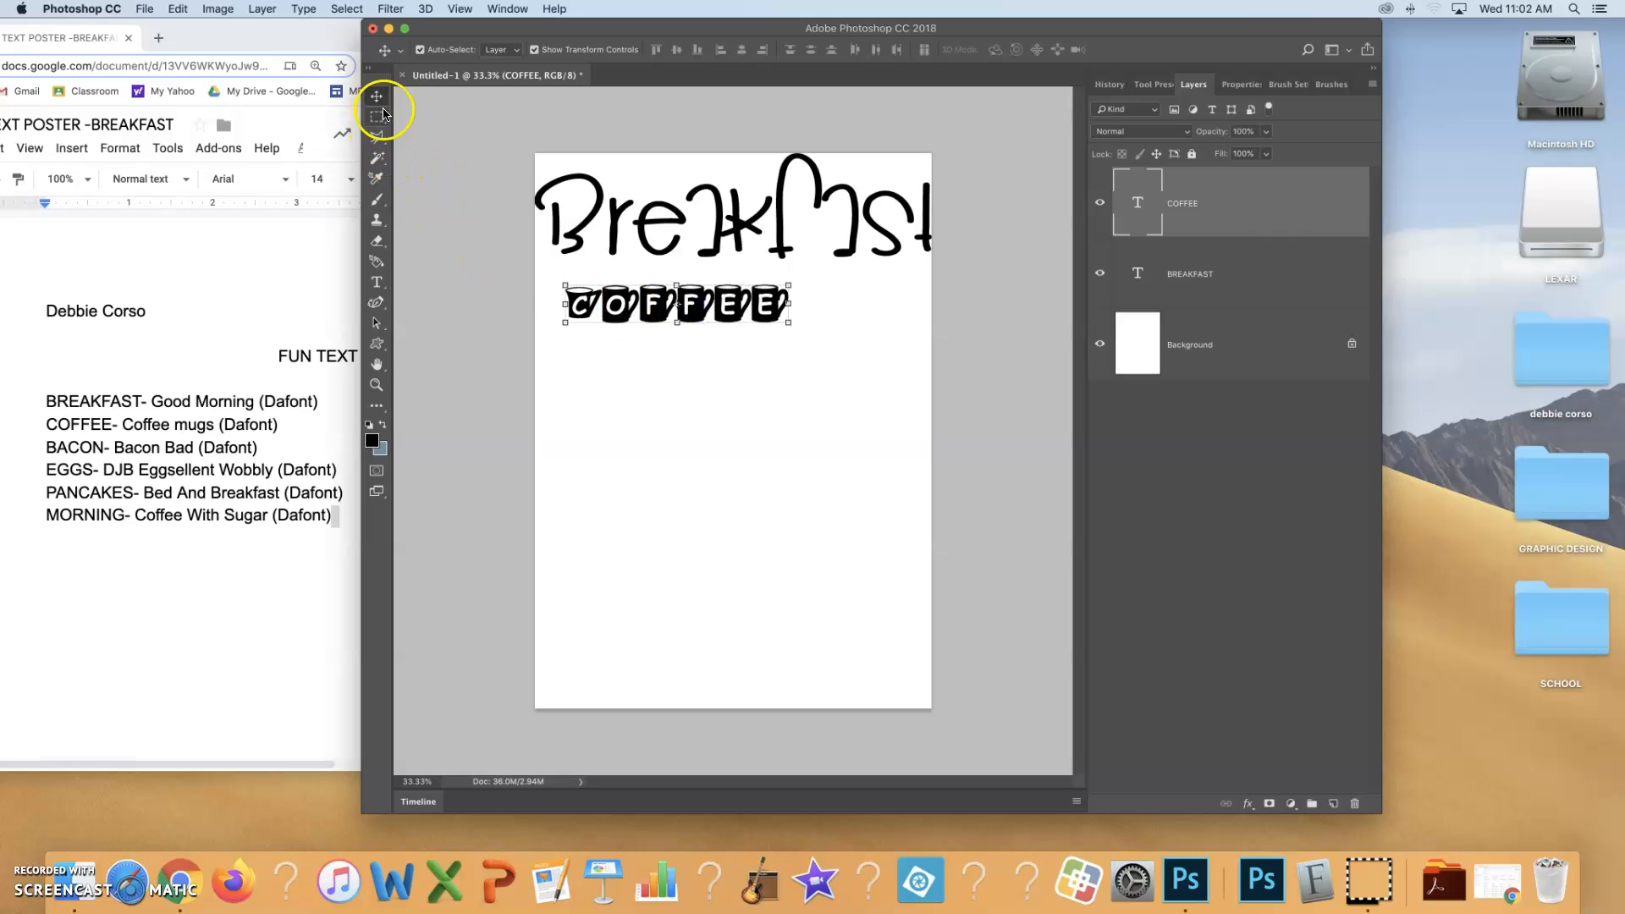
Delete and retype the first letter C of COFFEE, and commit the text edit
left_click(377, 281)
left_click_drag(587, 301, 564, 306)
left_click(642, 306)
left_click(604, 306)
key("BackSpace")
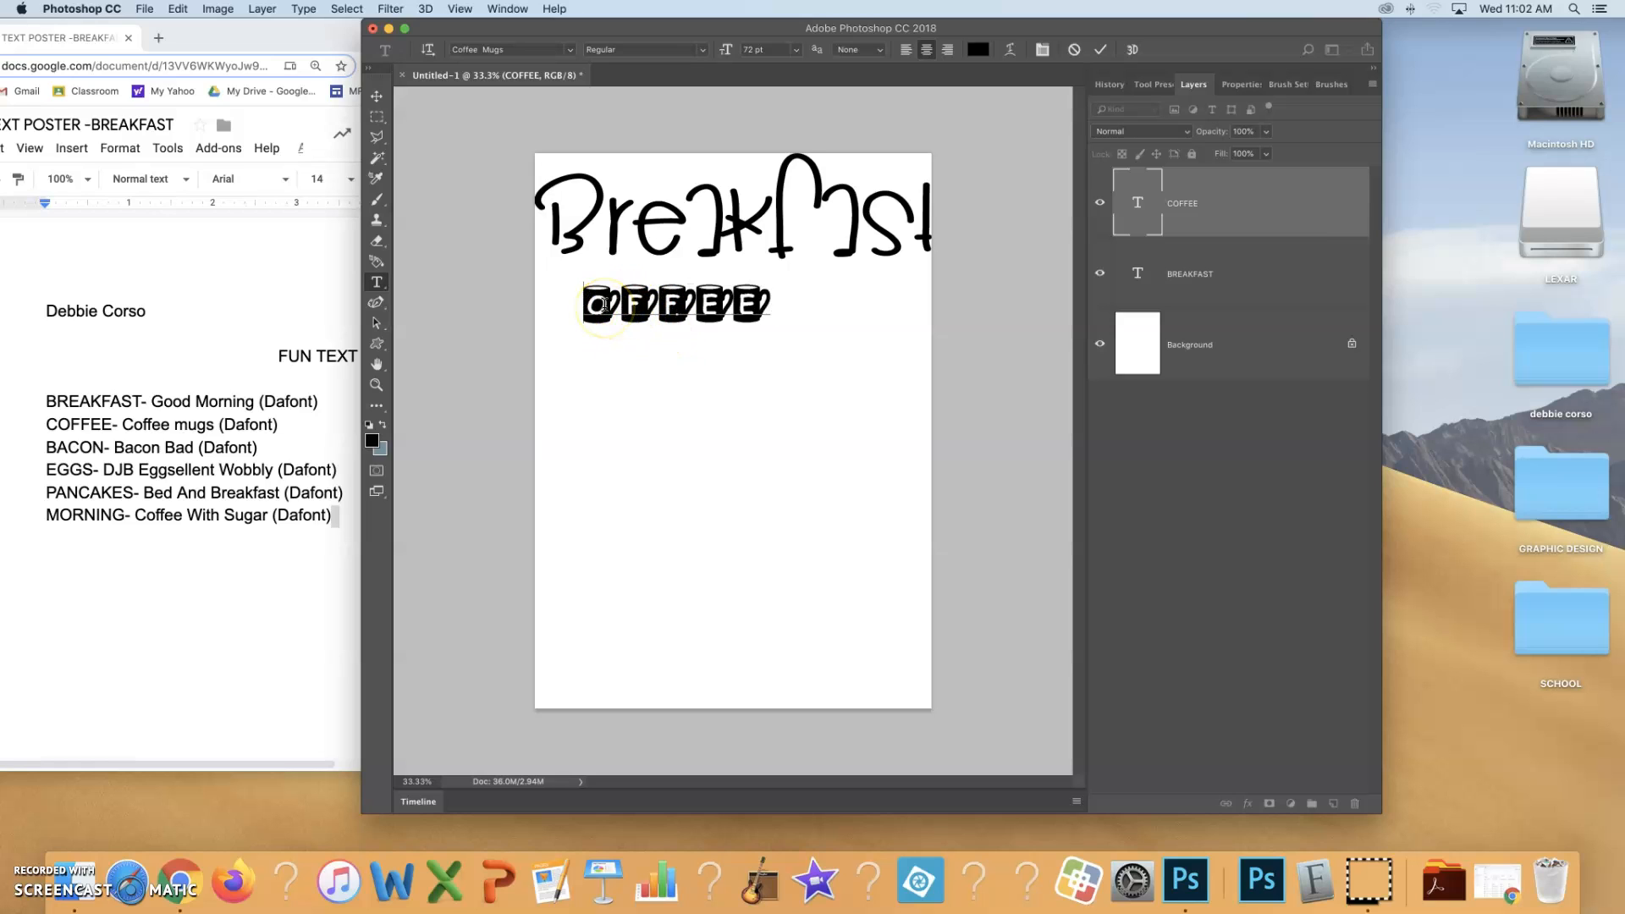
type("C")
left_click(590, 306)
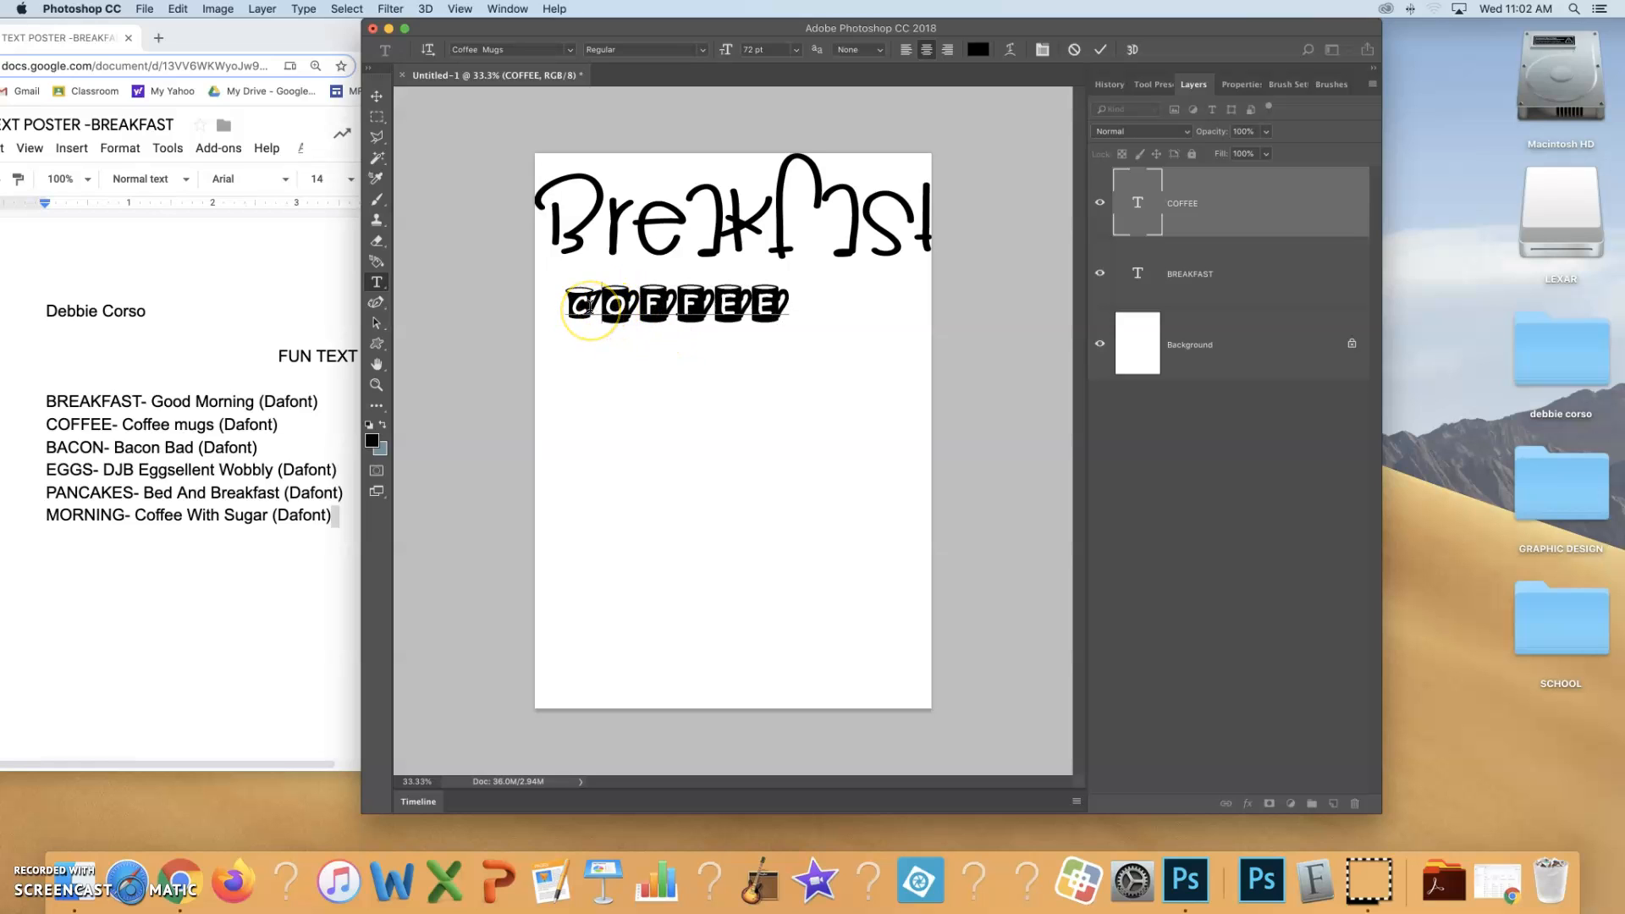
left_click(719, 298)
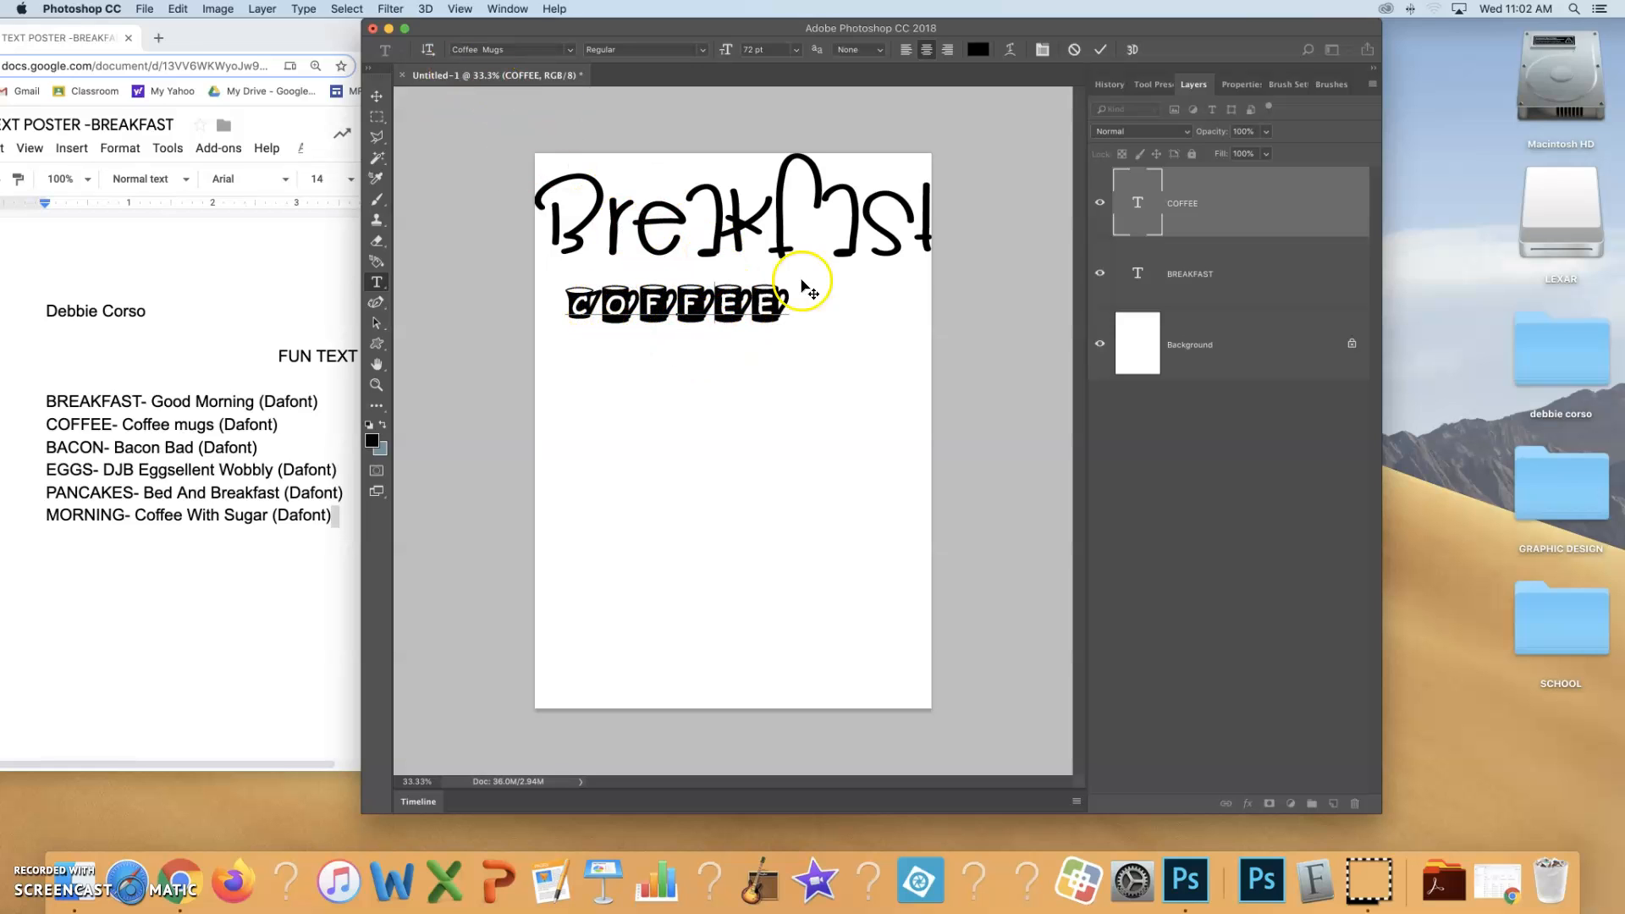
left_click(1101, 49)
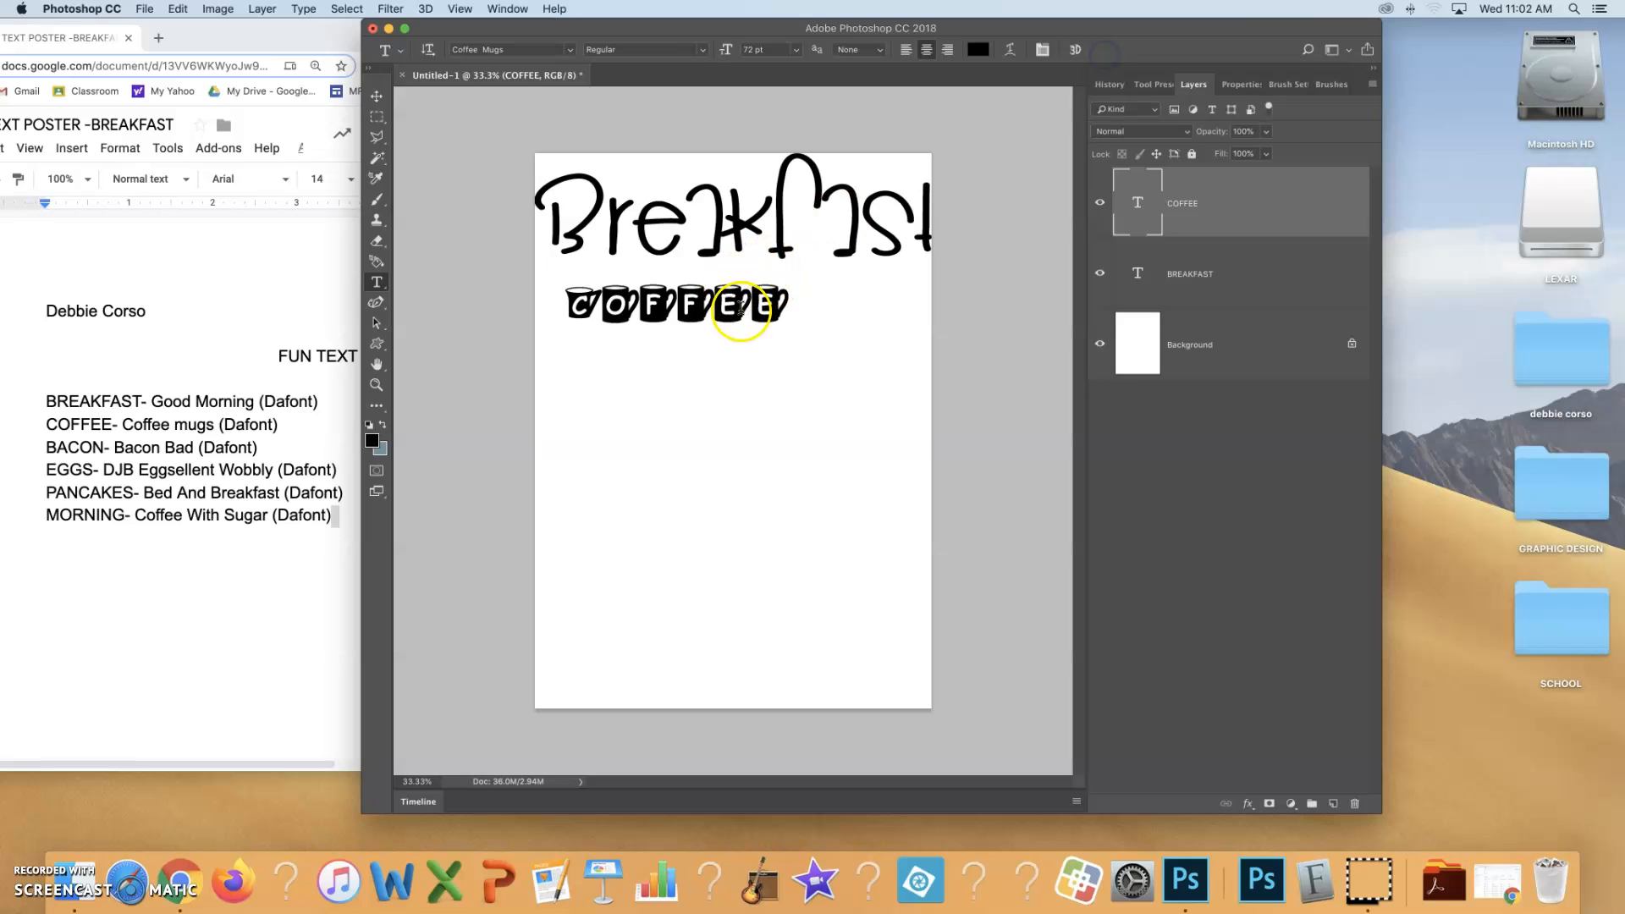
Stretch COFFEE to the full page width directly beneath BREAKFAST, scaling it to about 177% width and 212% height
left_click(373, 106)
left_click_drag(616, 299, 587, 269)
left_click_drag(754, 290, 936, 355)
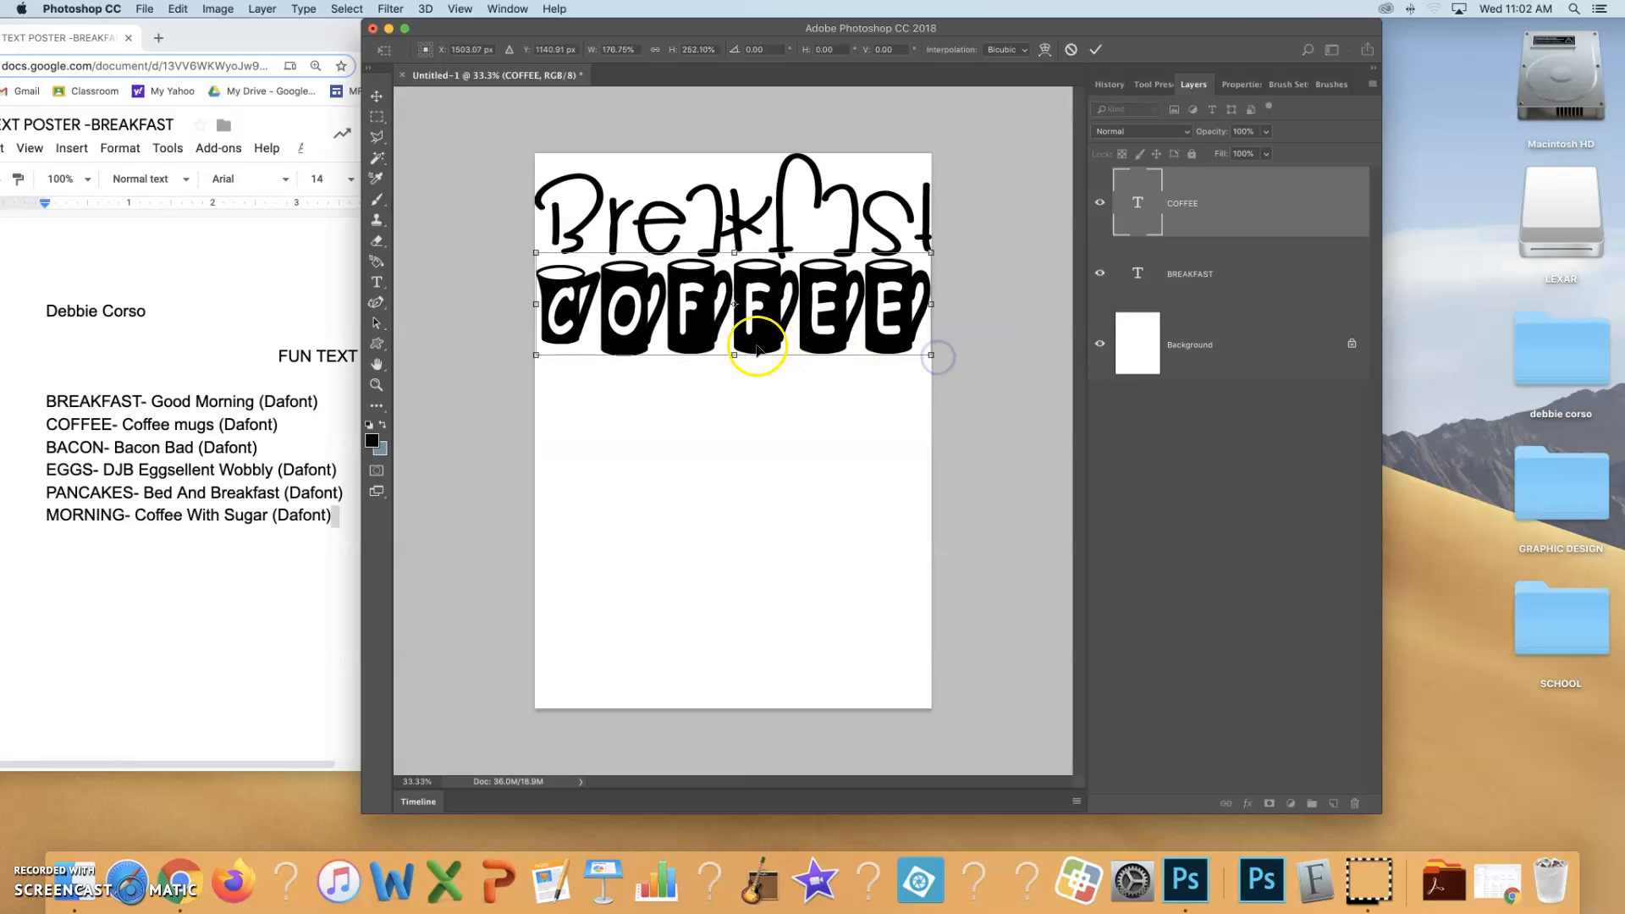
left_click_drag(734, 355, 733, 338)
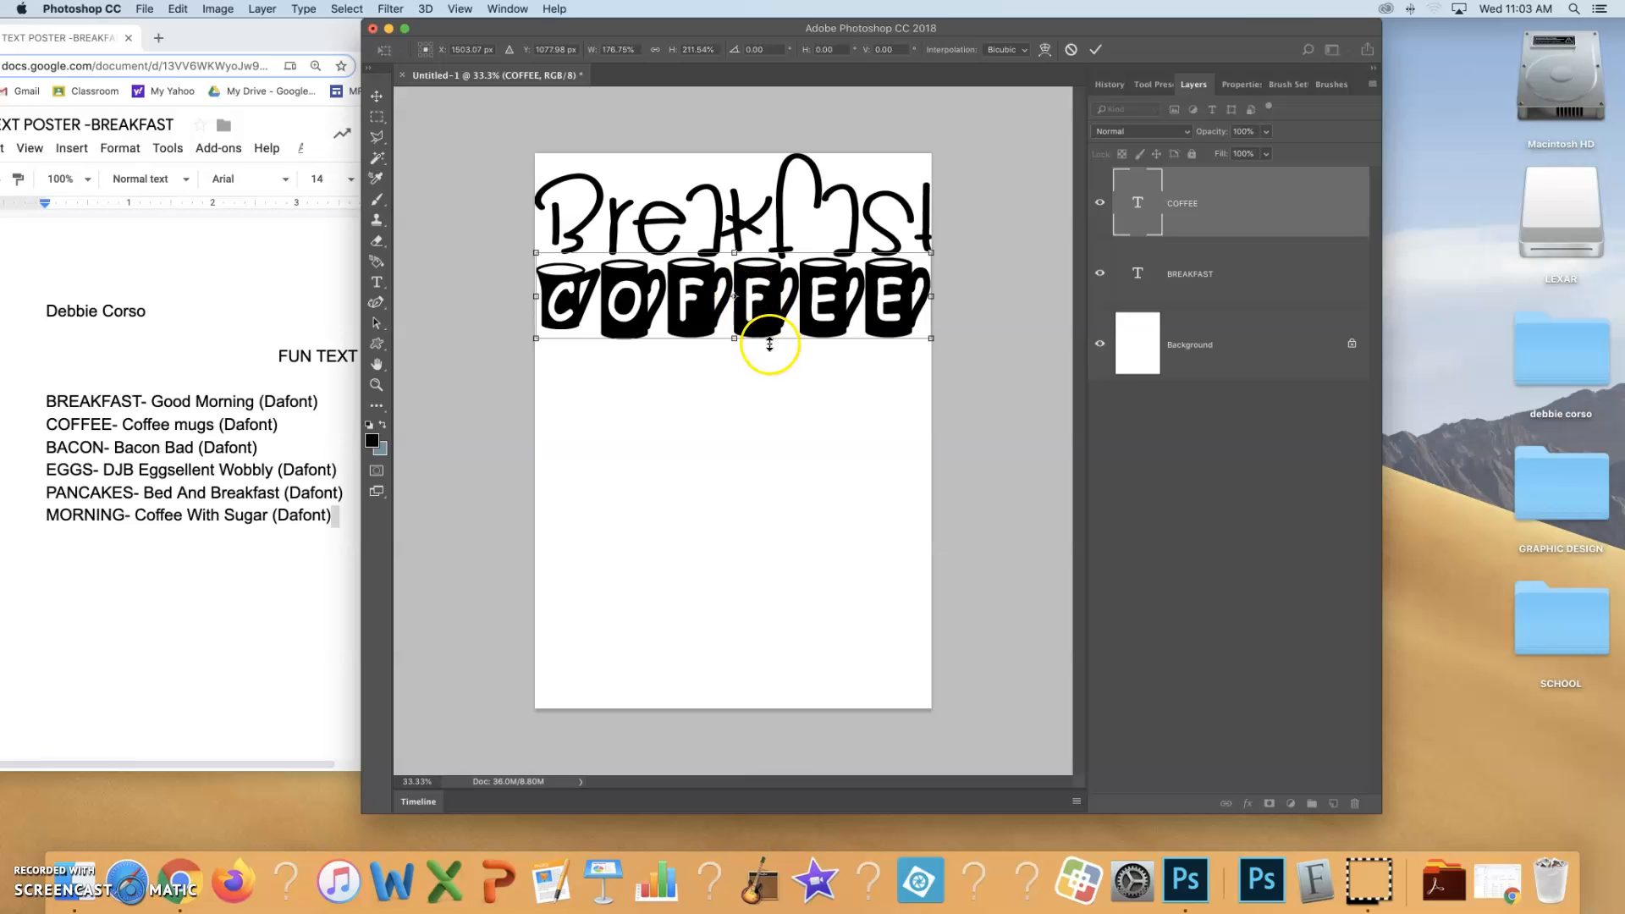